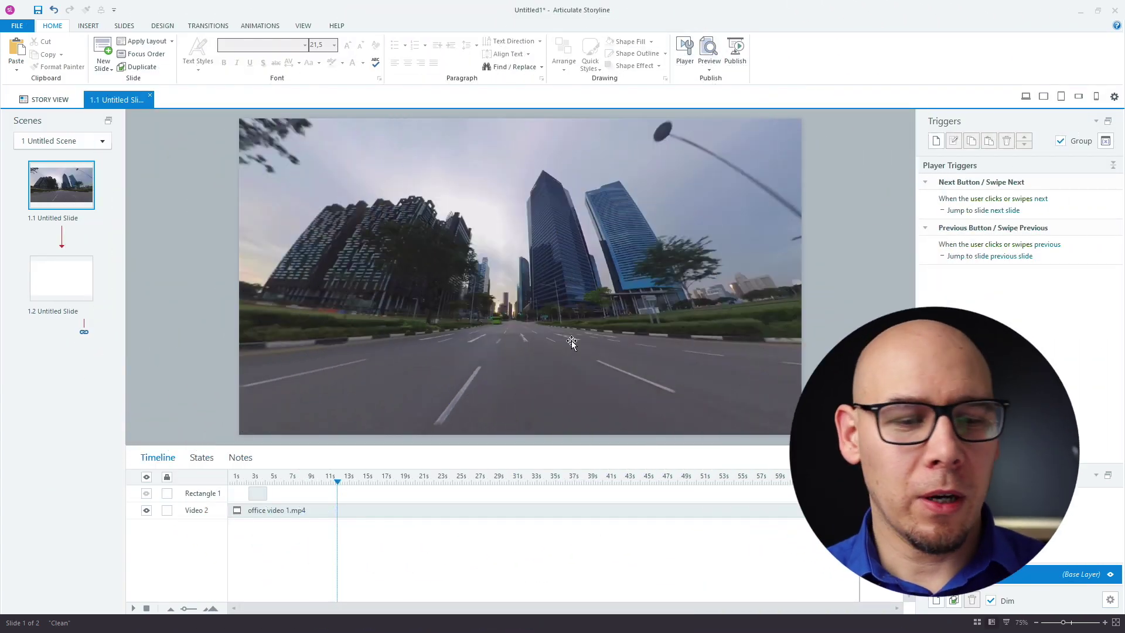
Inspect the fill and transparency settings of Rectangle 1 on the first slide and close the Format Shape dialog.
{"action": "left_click", "coordinate": [555, 315]}
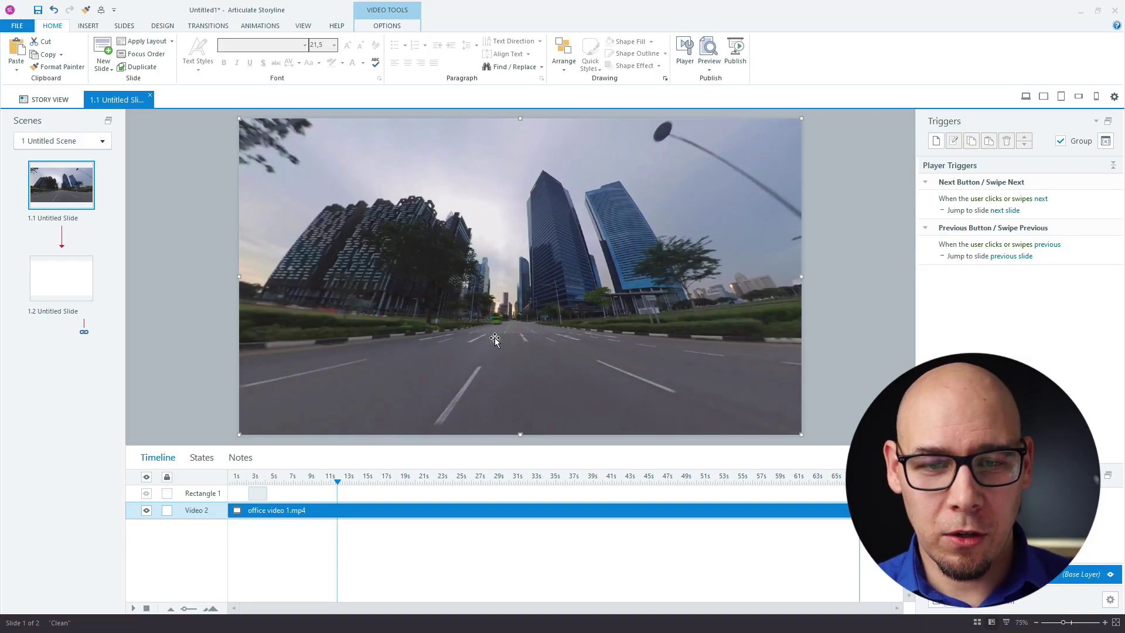
{"action": "left_click", "coordinate": [261, 494]}
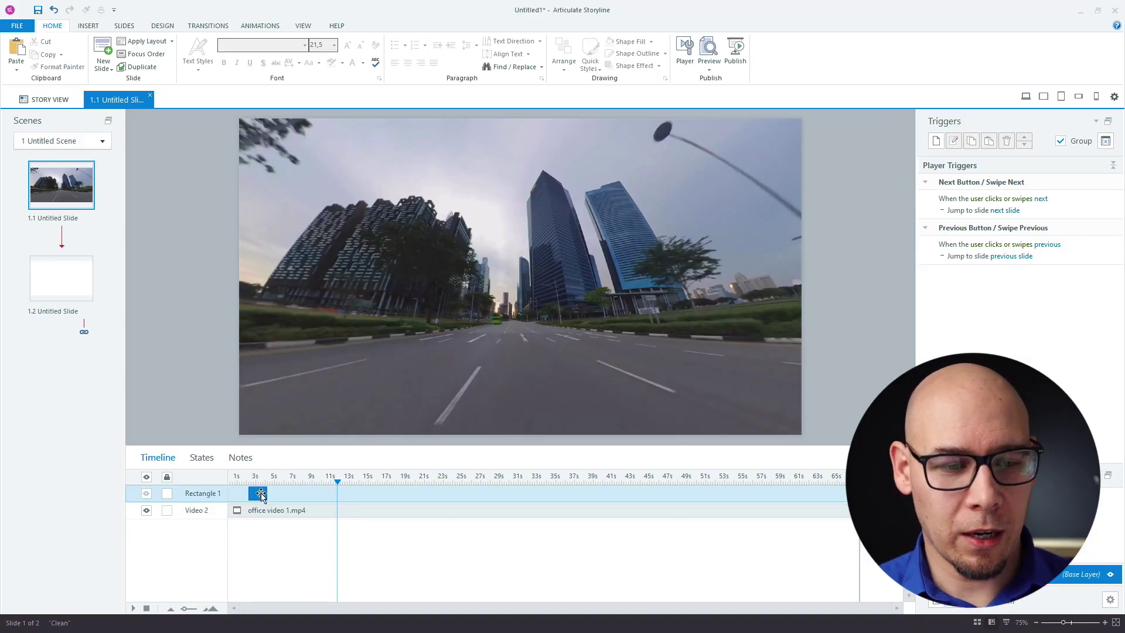
{"action": "double_click", "coordinate": [486, 268]}
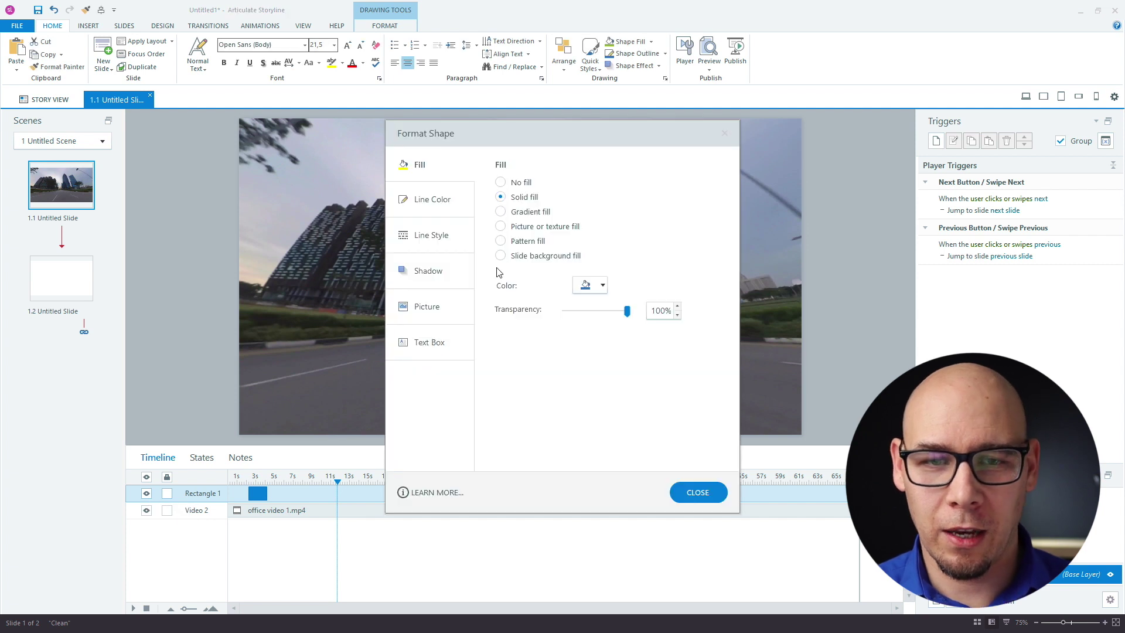
{"action": "left_click_drag", "start_coordinate": [554, 135], "coordinate": [640, 128]}
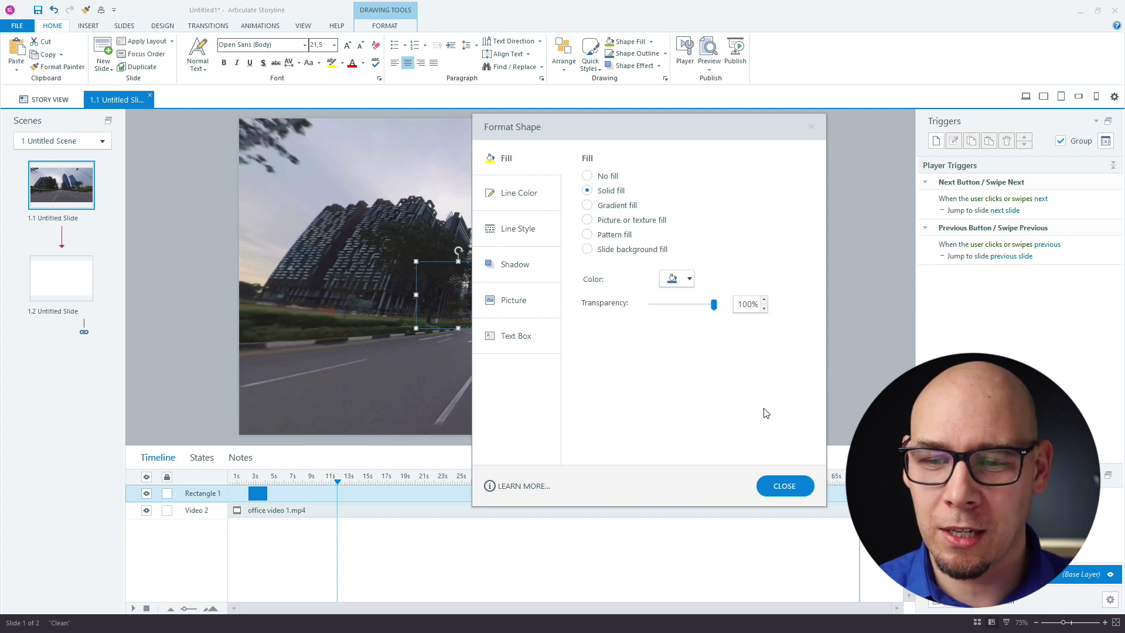
{"action": "left_click", "coordinate": [789, 484]}
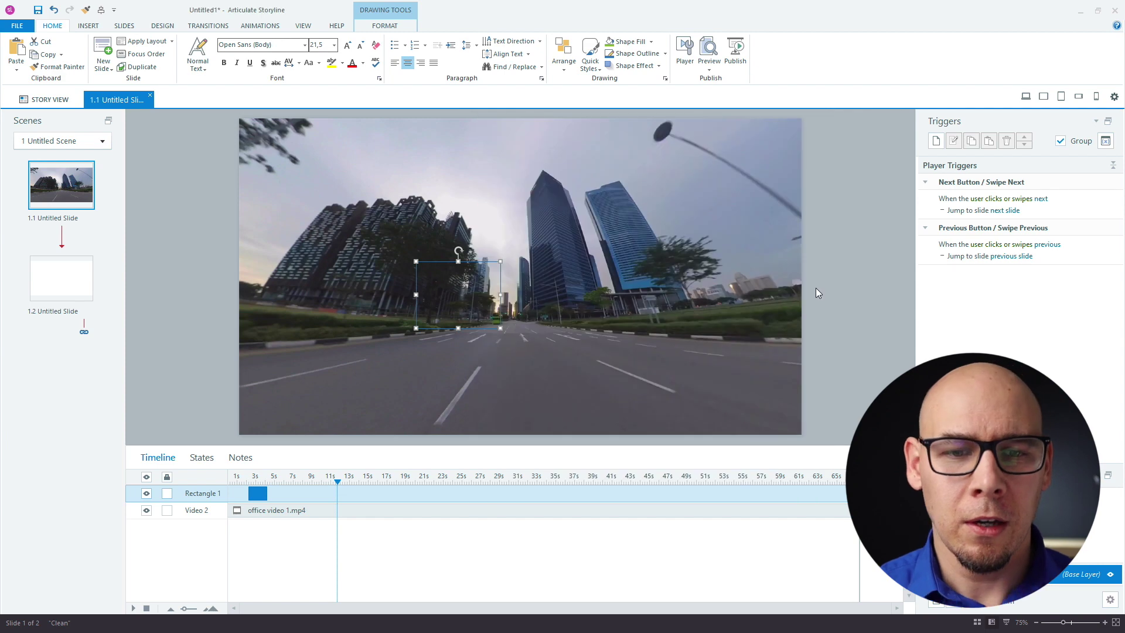
Preview the slide with the video playing and return to editing.
{"action": "left_click", "coordinate": [823, 266]}
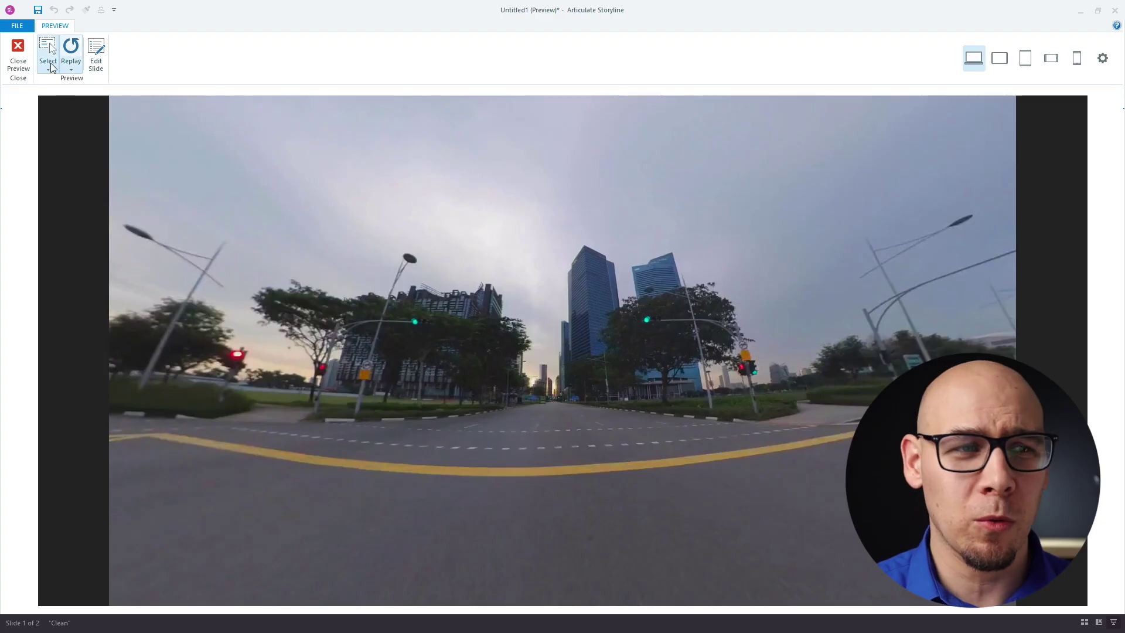
{"action": "left_click", "coordinate": [16, 45]}
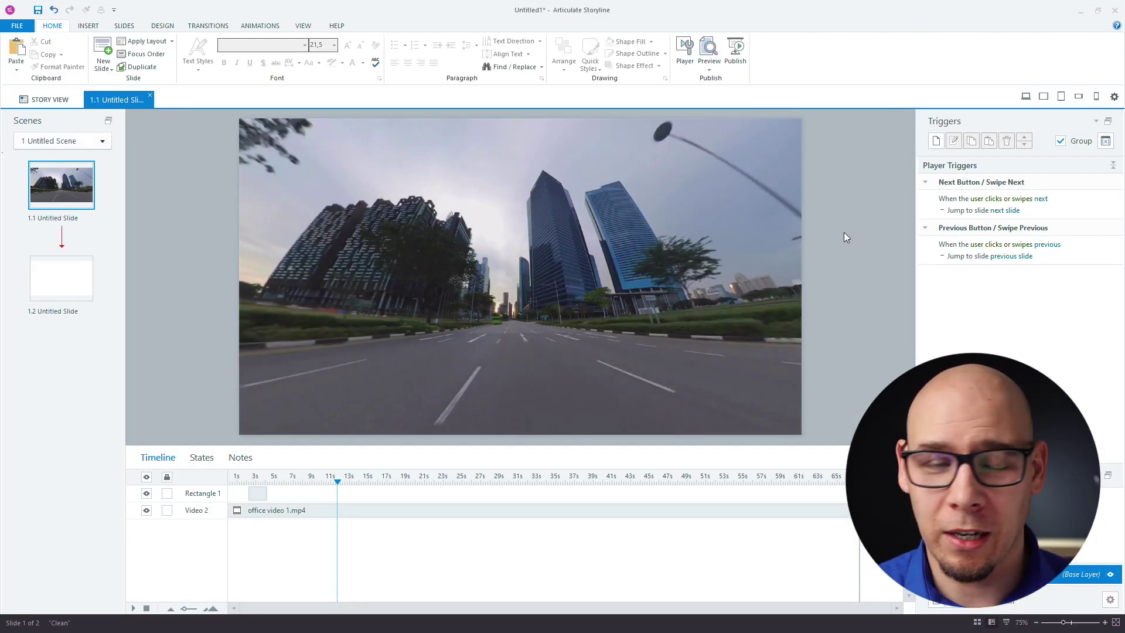
Draw a rectangular hotspot covering the whole slide, layered between Rectangle 1 and the video and starting at the beginning of the timeline.
{"action": "left_click", "coordinate": [478, 241]}
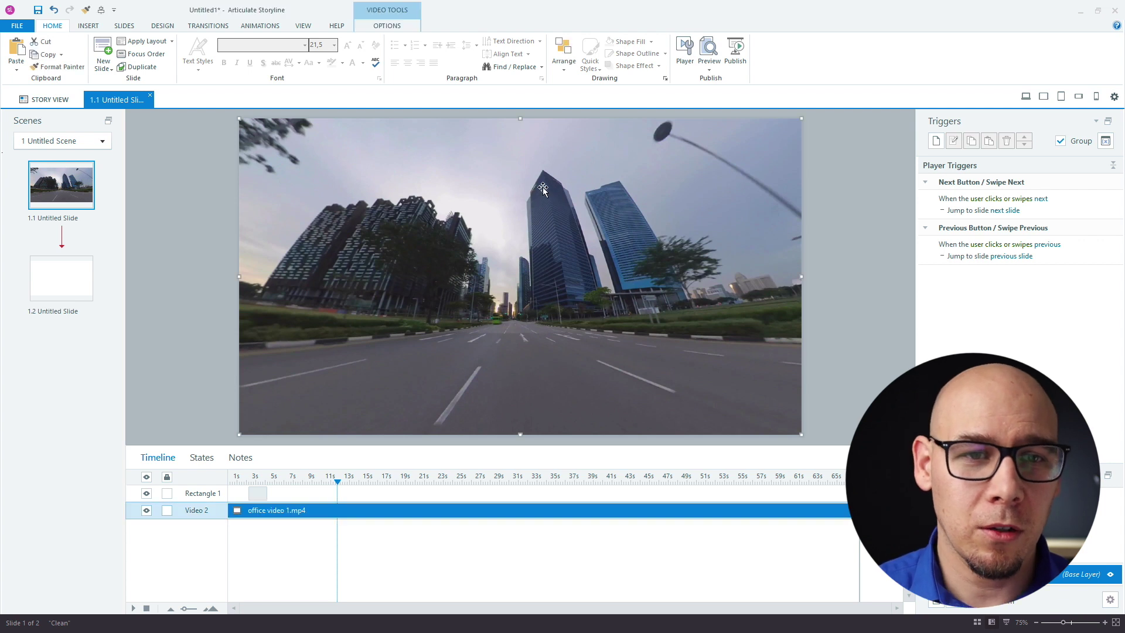
{"action": "left_click", "coordinate": [405, 28]}
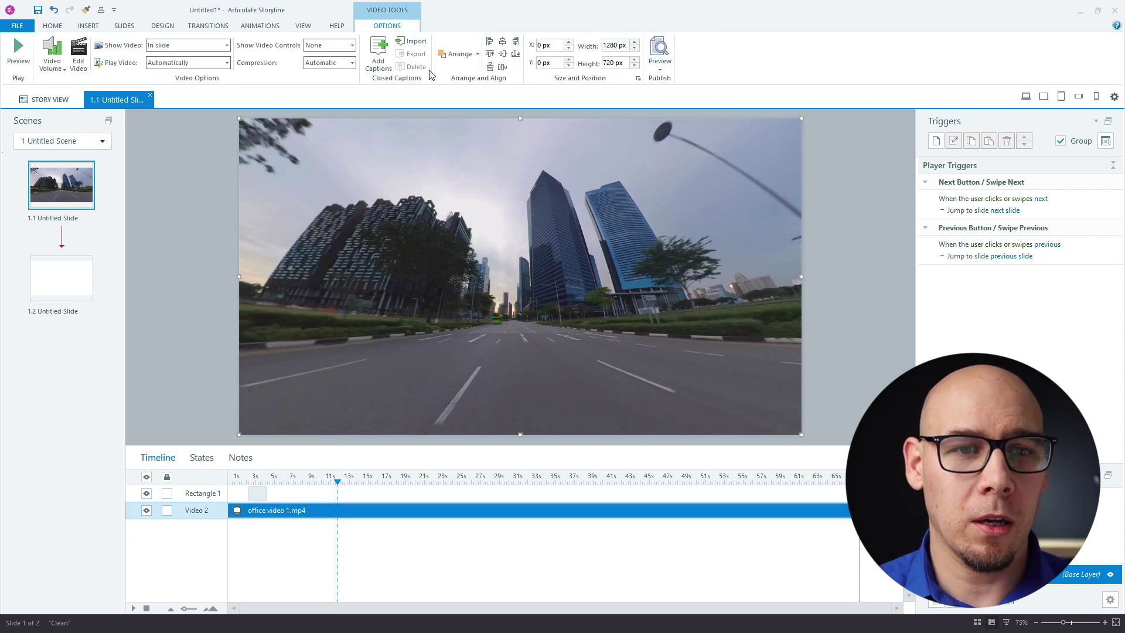
{"action": "left_click", "coordinate": [54, 29]}
{"action": "left_click", "coordinate": [88, 26]}
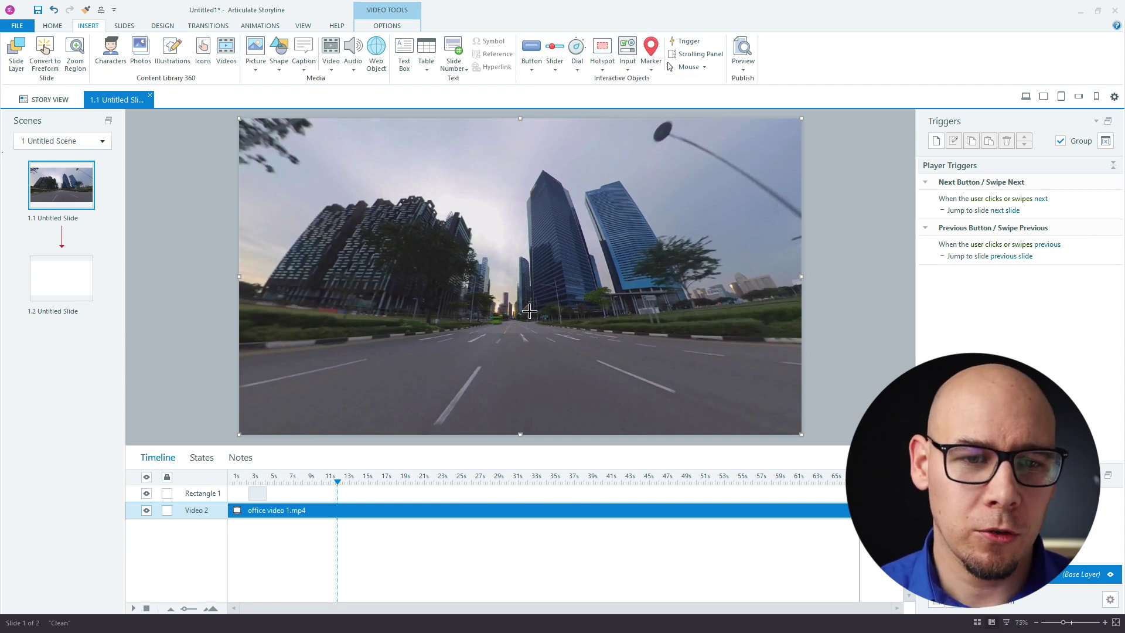
{"action": "left_click_drag", "start_coordinate": [319, 165], "coordinate": [682, 384]}
{"action": "left_click_drag", "start_coordinate": [499, 254], "coordinate": [421, 205]}
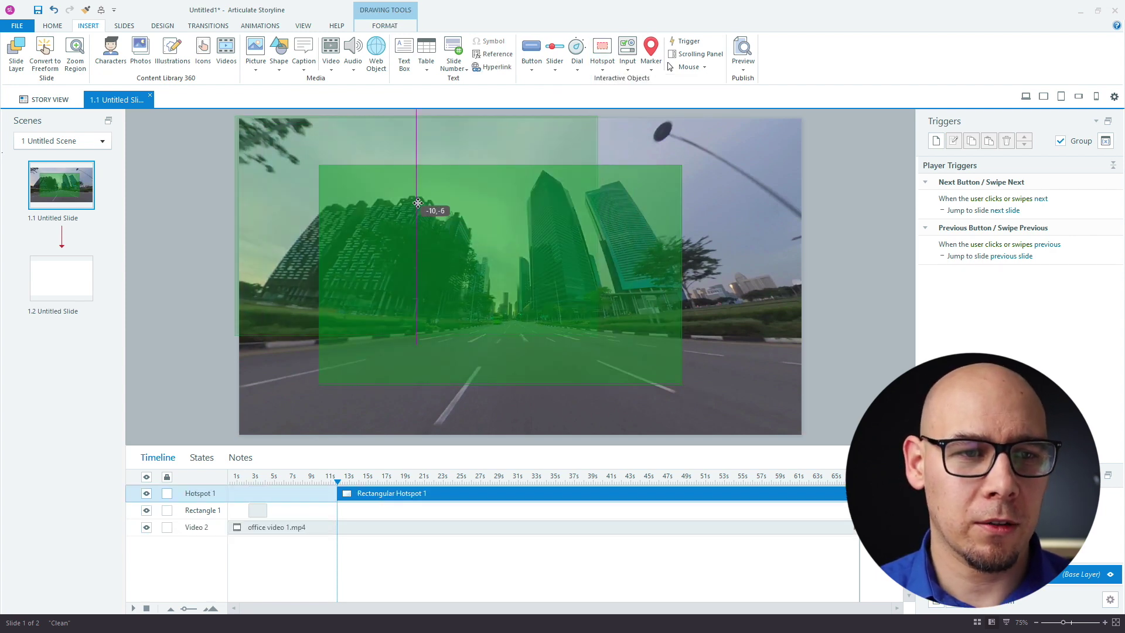
{"action": "left_click_drag", "start_coordinate": [604, 338], "coordinate": [802, 436]}
{"action": "left_click_drag", "start_coordinate": [378, 494], "coordinate": [247, 510]}
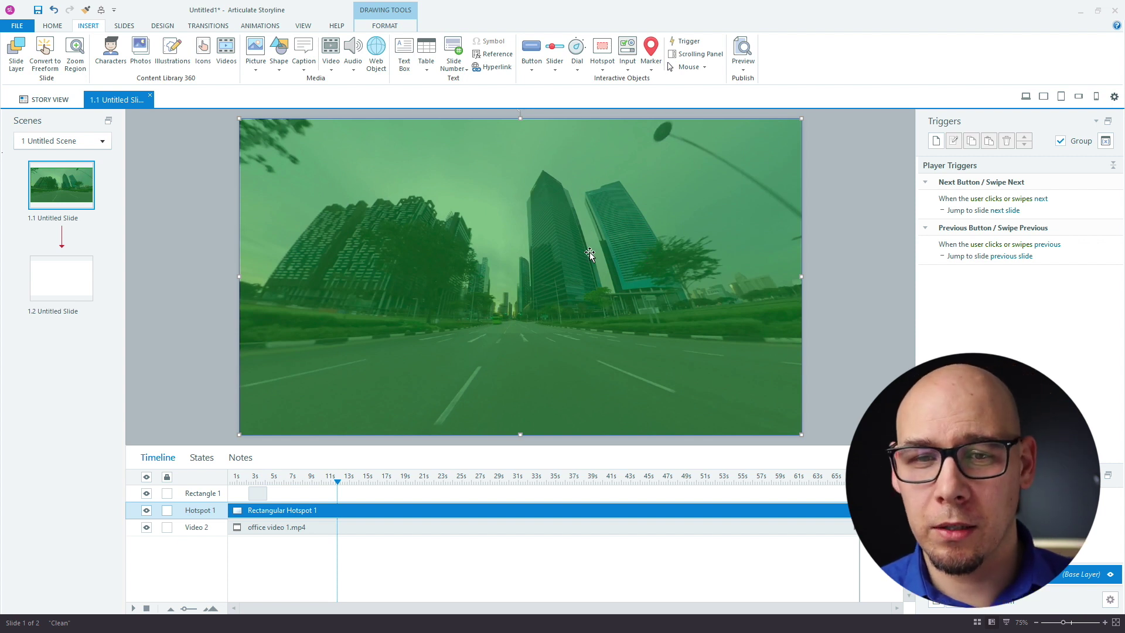
Check the hotspot's Show Hand Cursor on Hover option without changing it, and preview the slide.
{"action": "right_click", "coordinate": [554, 197]}
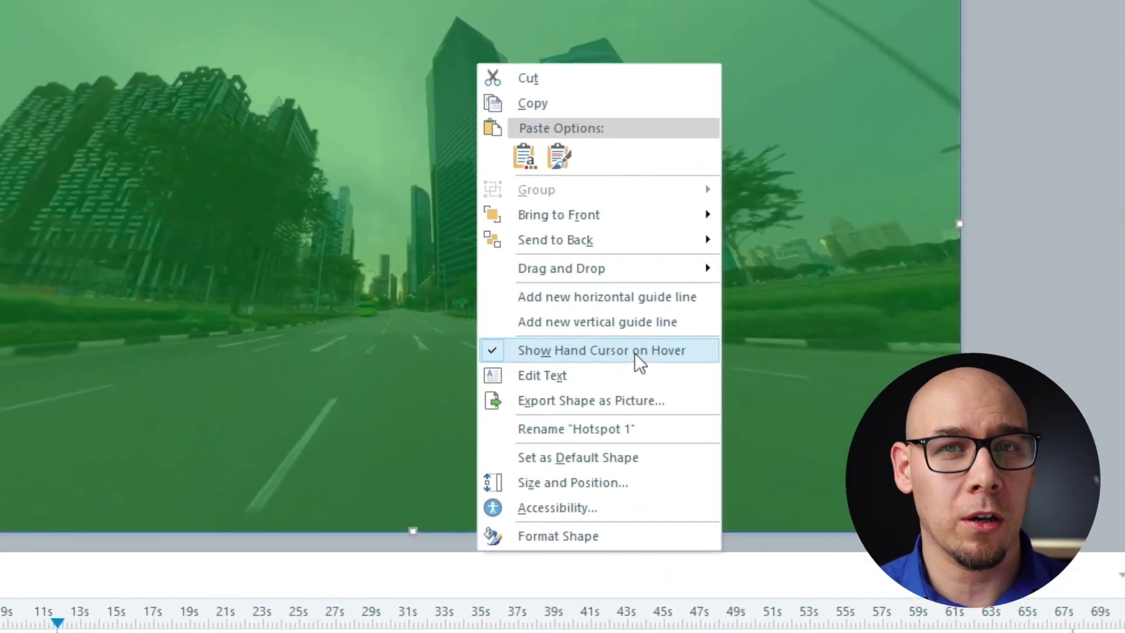
{"action": "left_click", "coordinate": [1041, 232]}
{"action": "key", "text": "F12"}
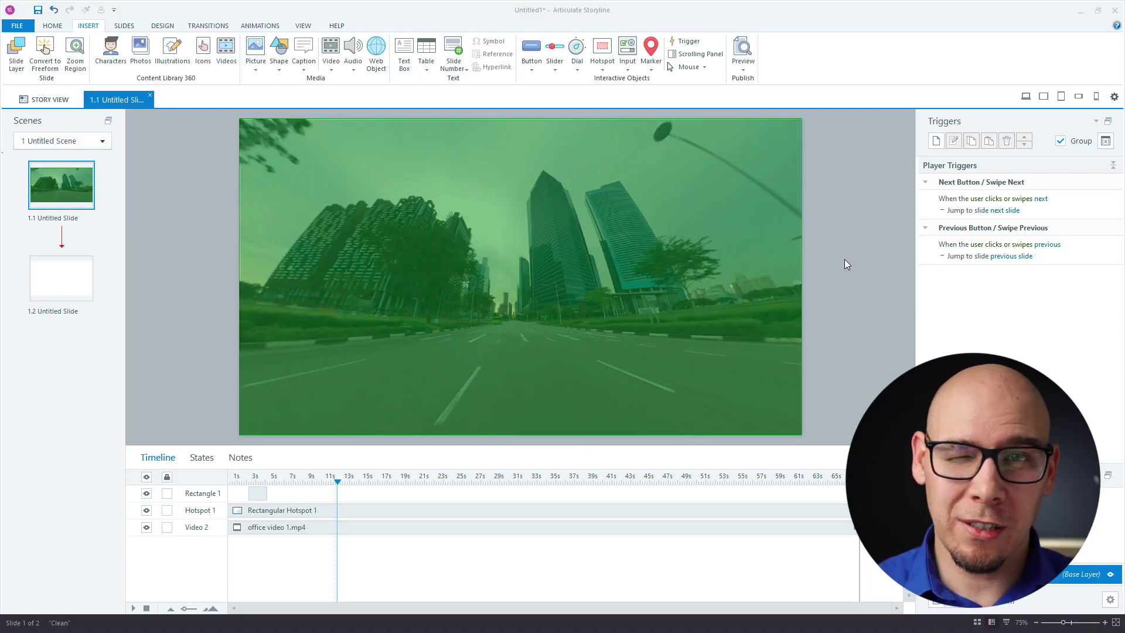
Add a Show layer trigger for when the user clicks Hotspot 1, leaving the layer unassigned.
{"action": "left_click", "coordinate": [769, 265]}
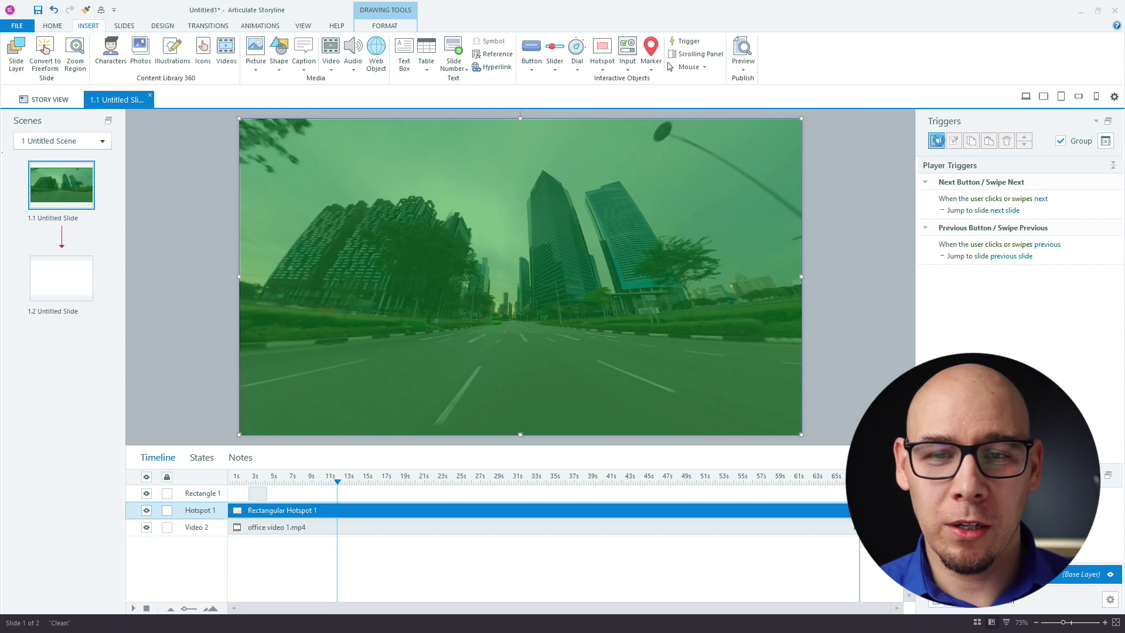
{"action": "left_click", "coordinate": [937, 140]}
{"action": "left_click", "coordinate": [755, 226]}
{"action": "left_click", "coordinate": [806, 224]}
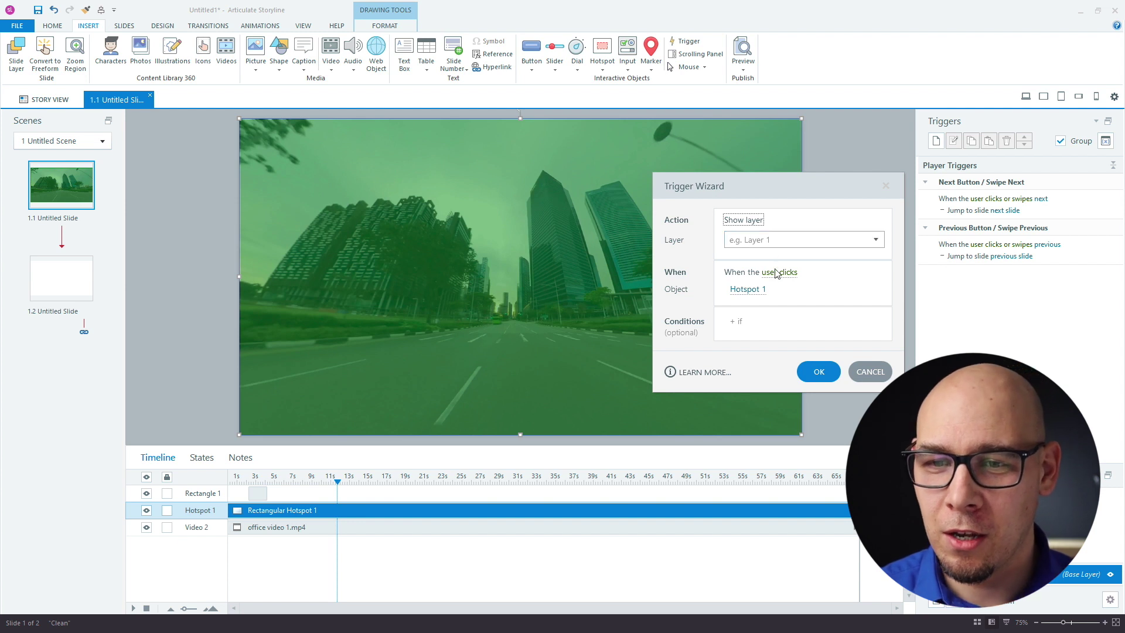
{"action": "left_click", "coordinate": [819, 373]}
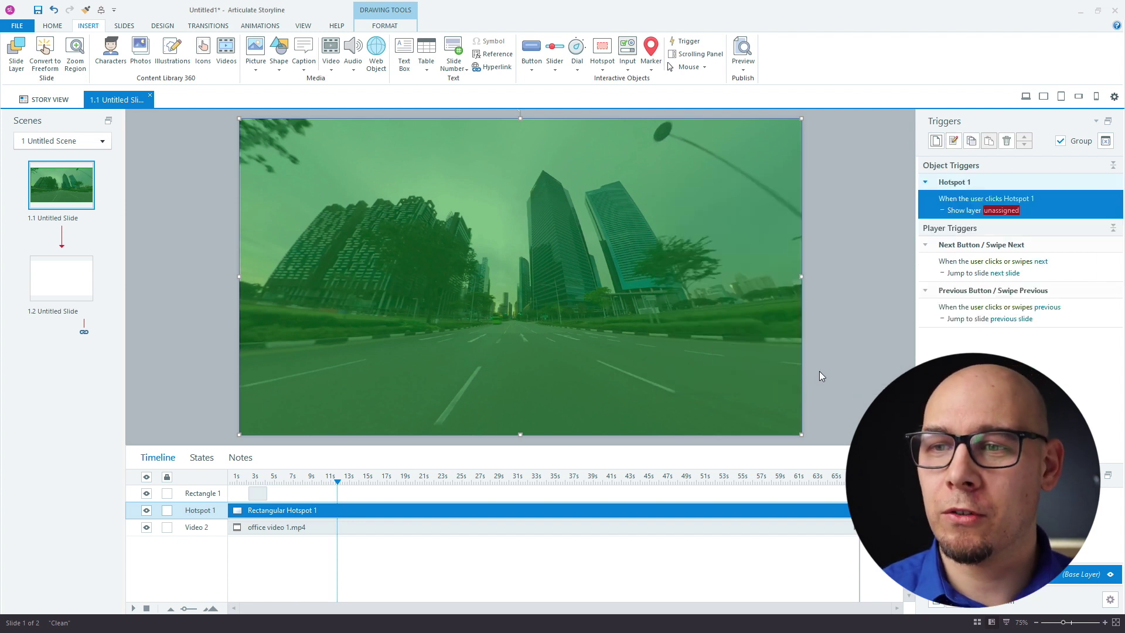
Preview the slide to test the cursor over the hotspot with its trigger, and return to editing.
{"action": "left_click", "coordinate": [885, 262]}
{"action": "key", "text": "F12"}
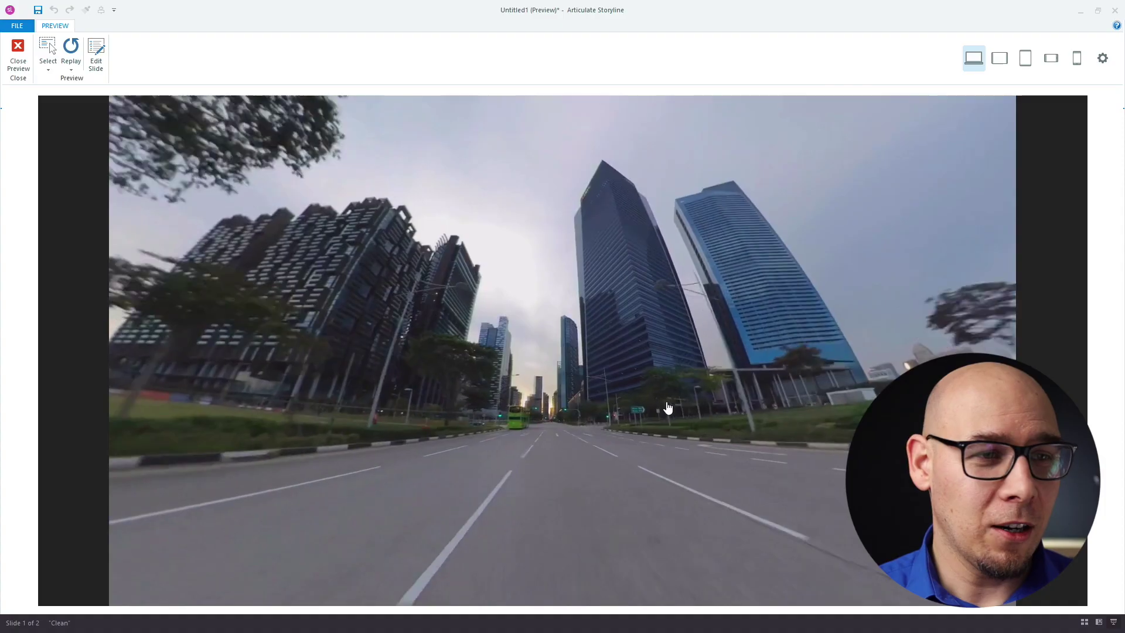
{"action": "left_click", "coordinate": [19, 49]}
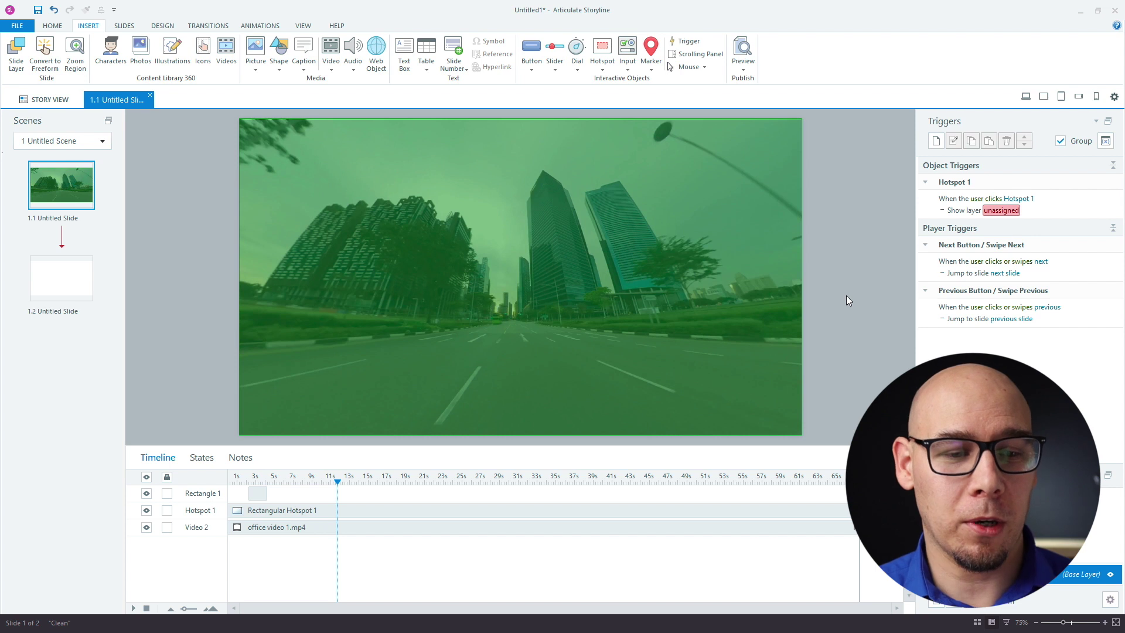
Examine the Normal and Visited states of Rectangle 1, finish state editing and return to the timeline.
{"action": "left_click", "coordinate": [256, 495]}
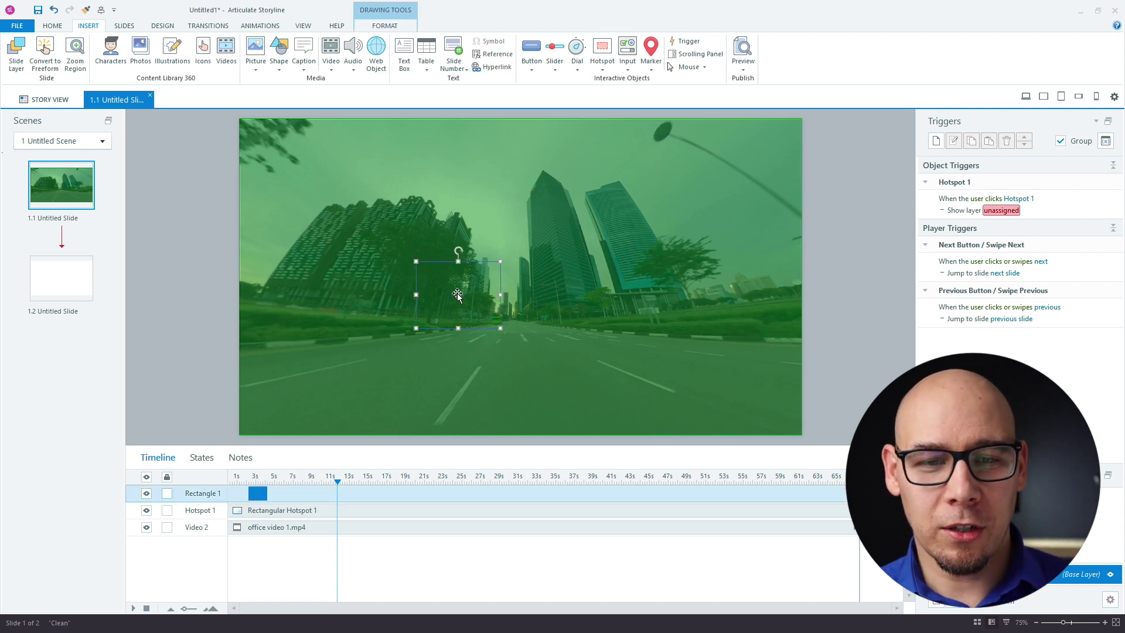
{"action": "left_click", "coordinate": [202, 458]}
{"action": "left_click", "coordinate": [263, 540]}
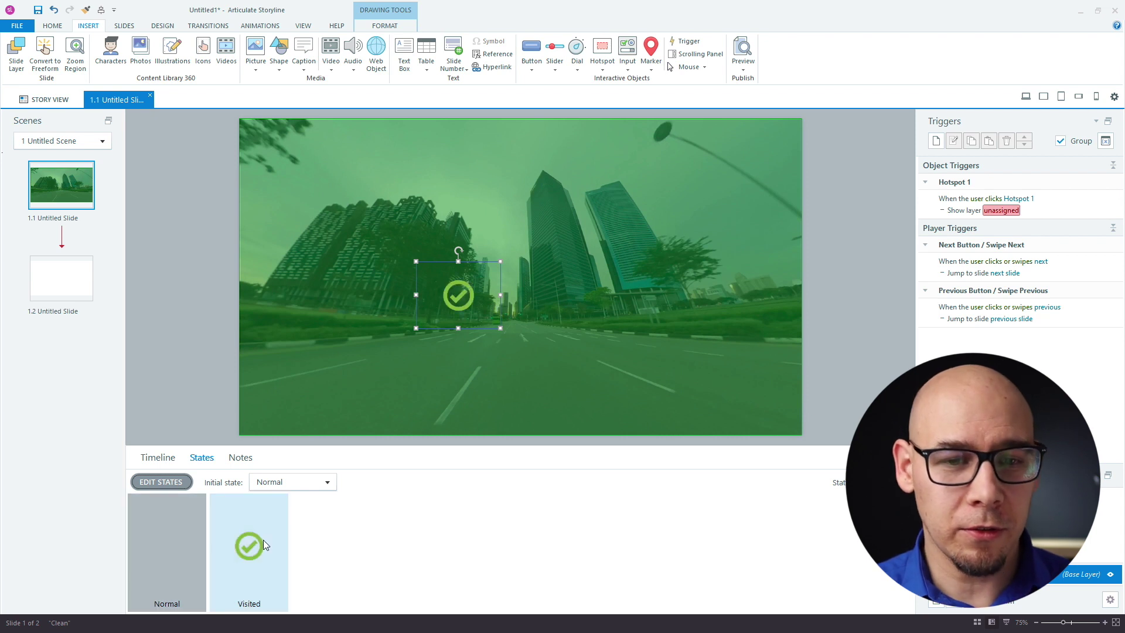
{"action": "left_click", "coordinate": [174, 389]}
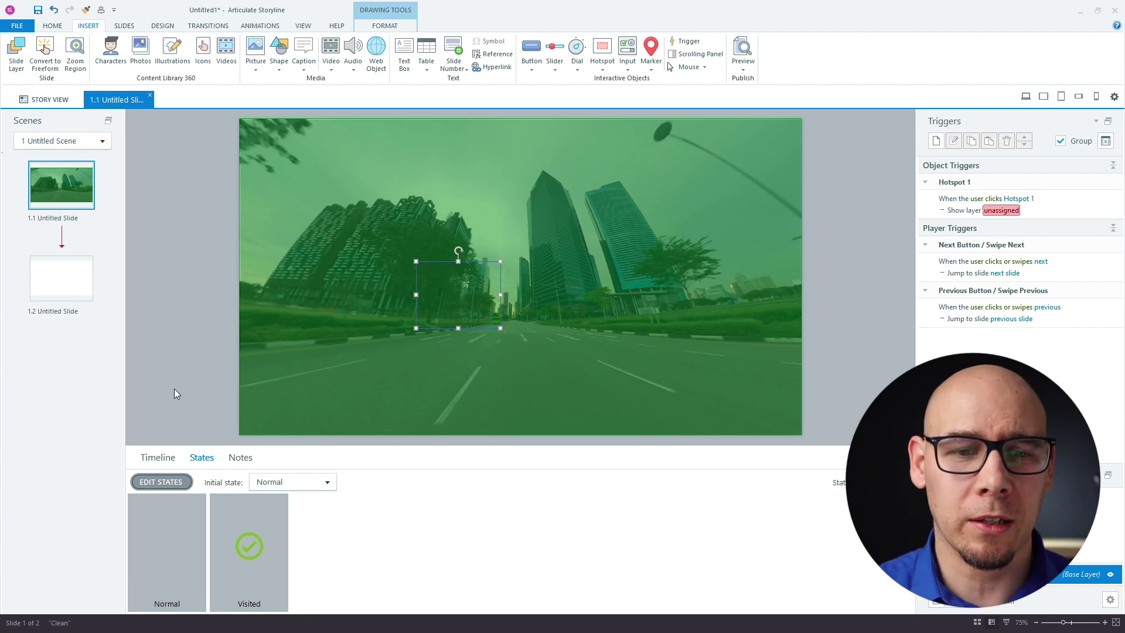
{"action": "left_click", "coordinate": [263, 544]}
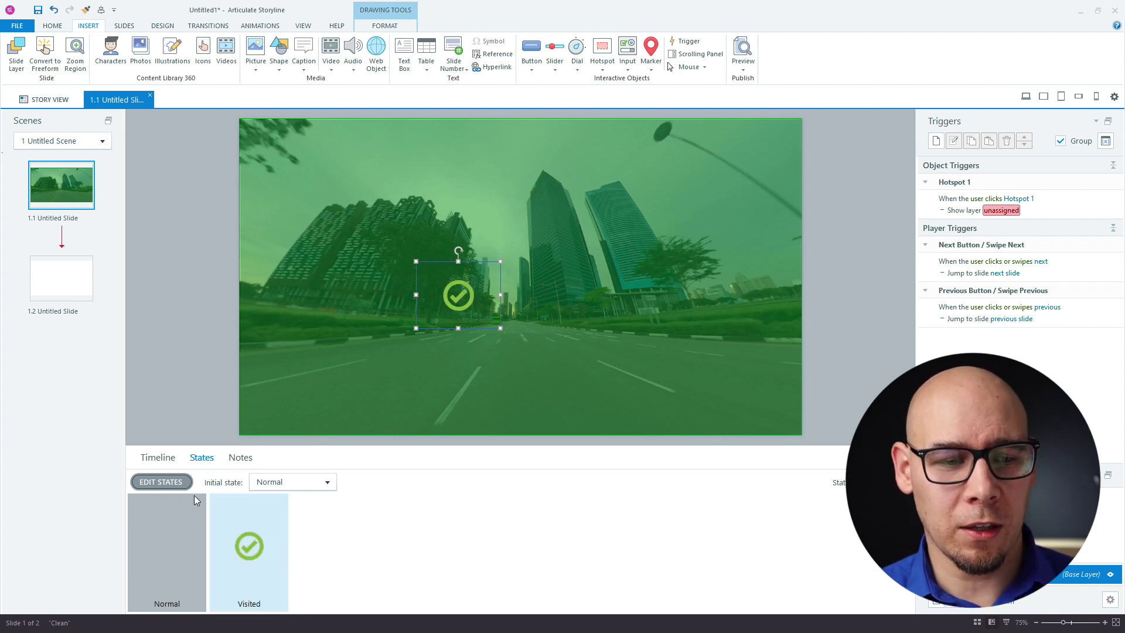
{"action": "left_click", "coordinate": [179, 531]}
{"action": "double_click", "coordinate": [177, 526]}
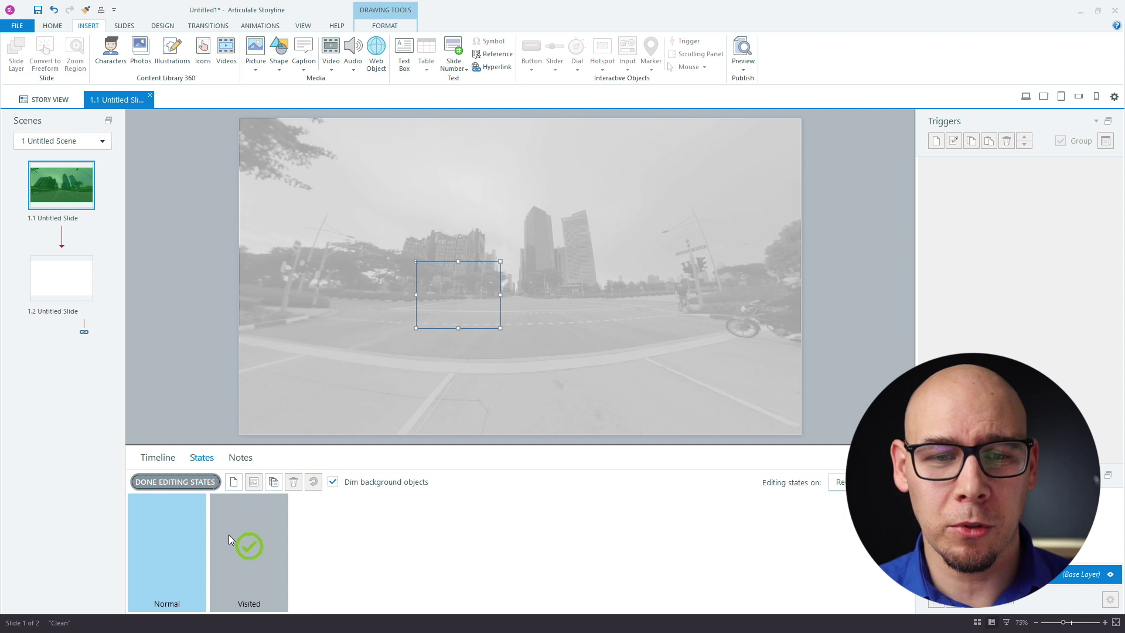
{"action": "left_click", "coordinate": [229, 535]}
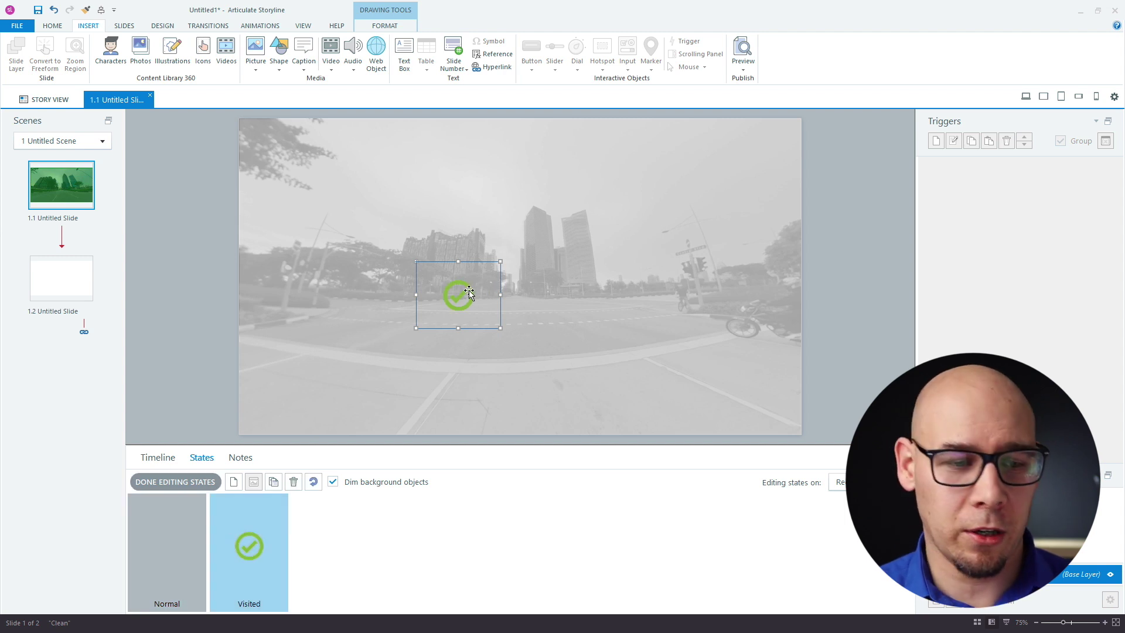
{"action": "left_click", "coordinate": [181, 480]}
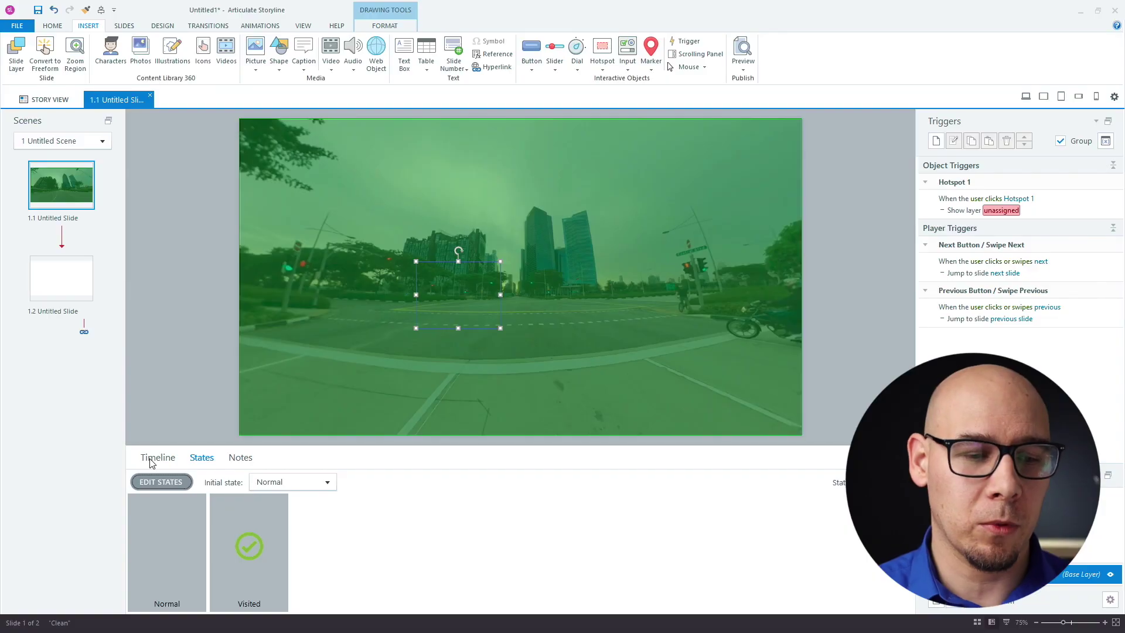
{"action": "left_click", "coordinate": [157, 458]}
Add an Adjust variable trigger that sets Mistake_01 to True when the user clicks Rectangle 1.
{"action": "left_click", "coordinate": [830, 310]}
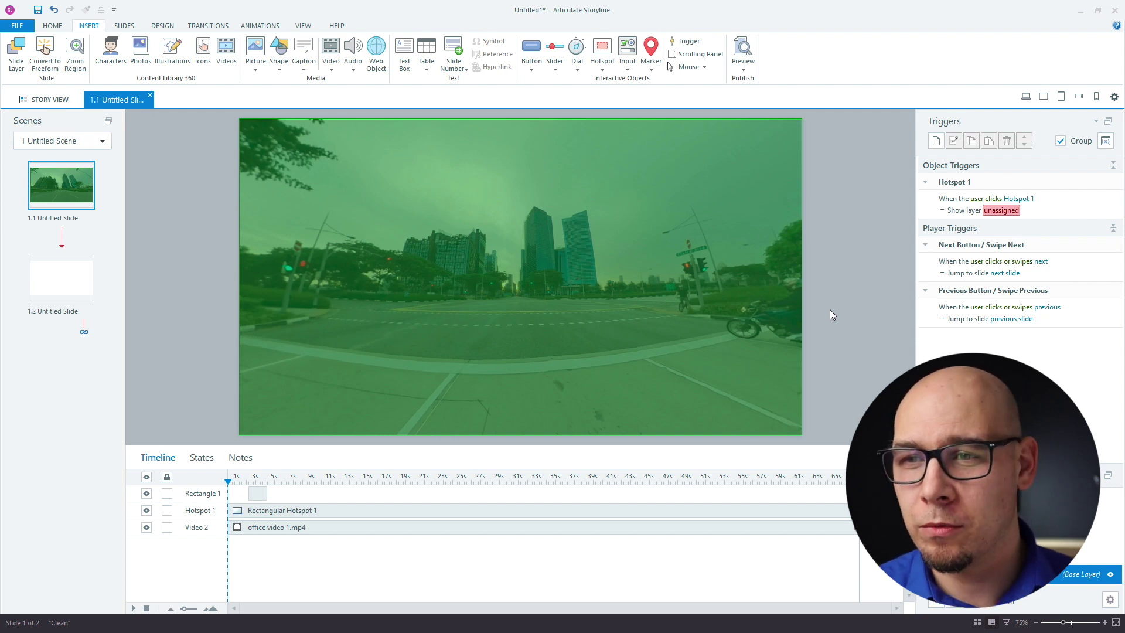
{"action": "left_click", "coordinate": [937, 140]}
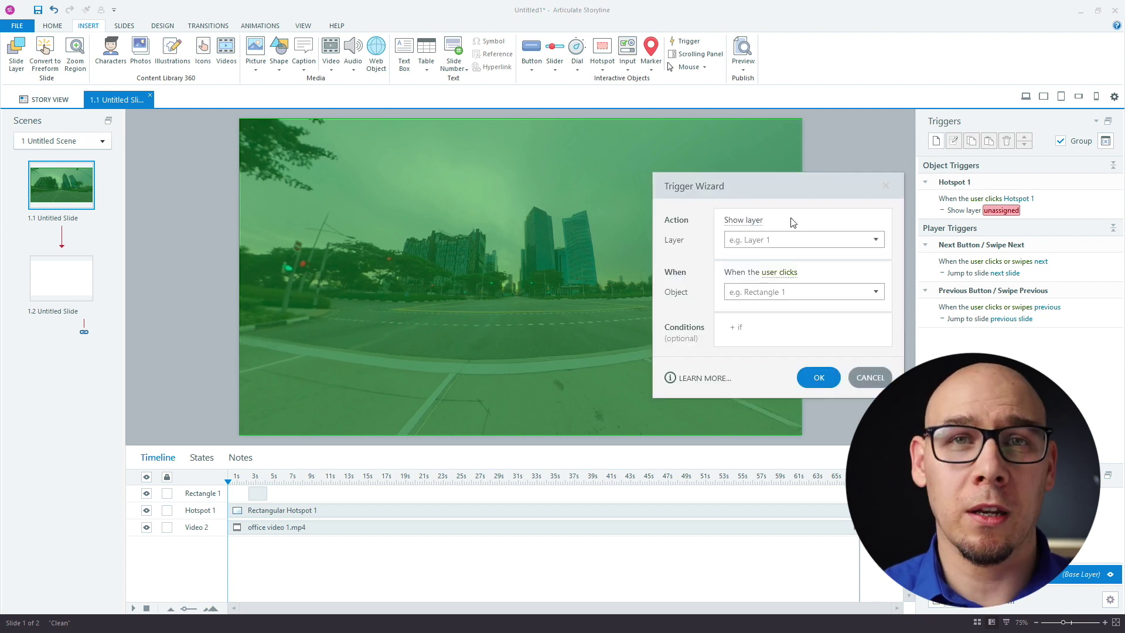
{"action": "left_click", "coordinate": [756, 224]}
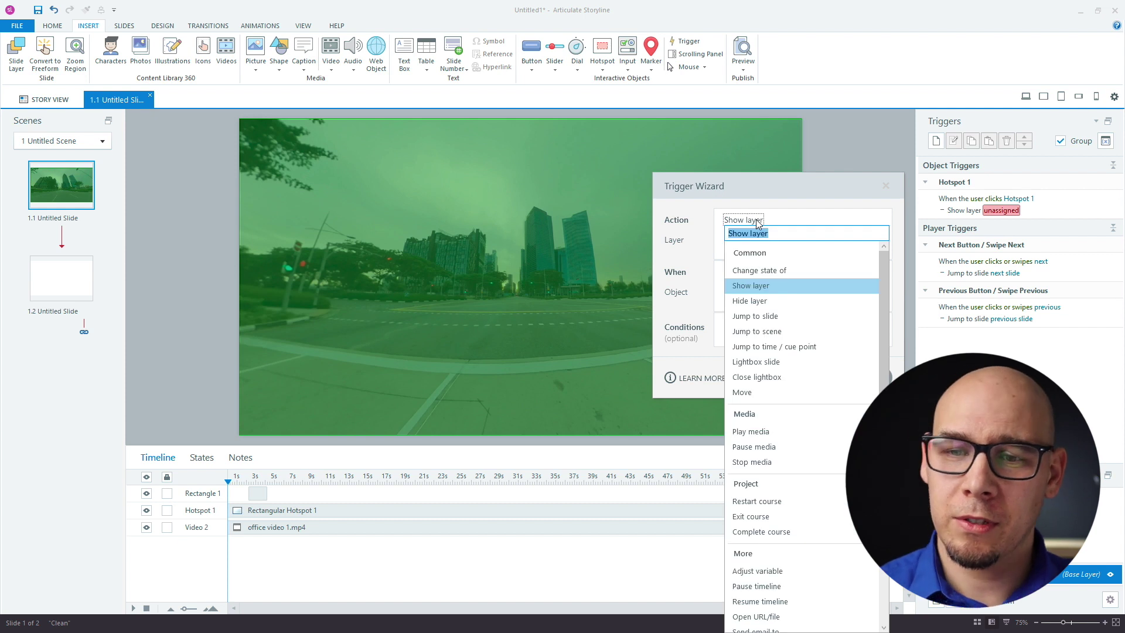
{"action": "type", "text": "adju"}
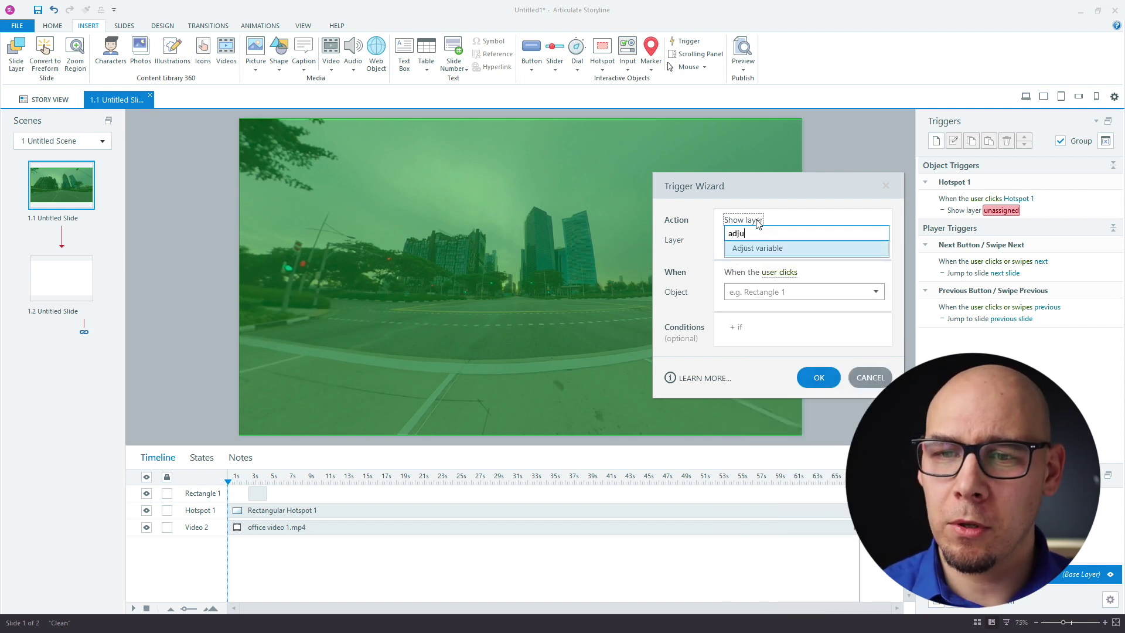
{"action": "key", "text": "Return"}
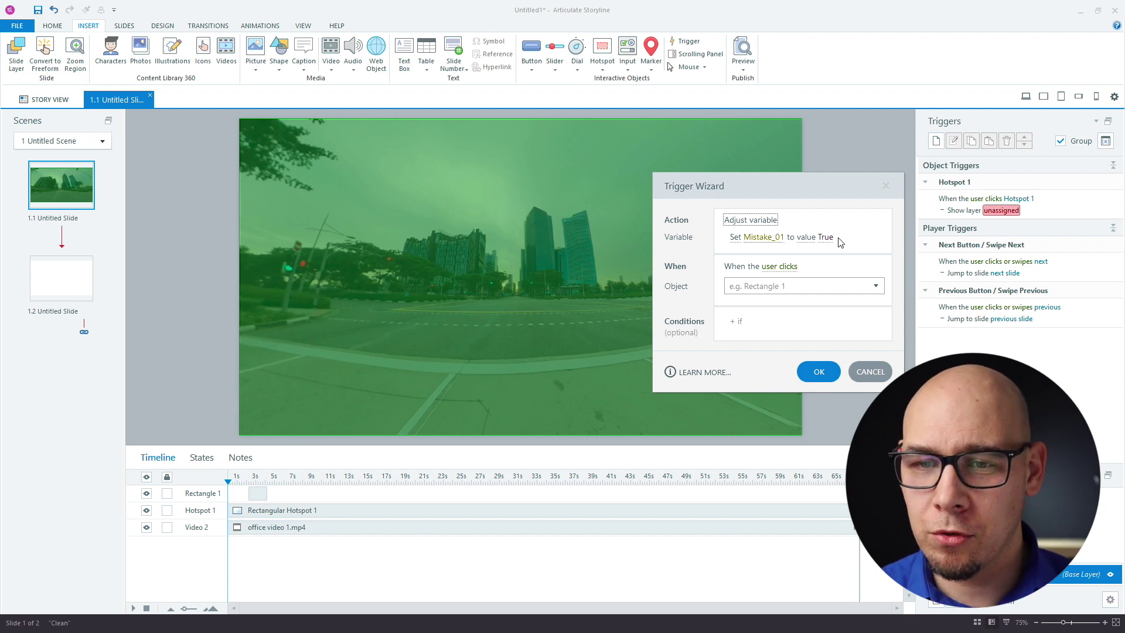
{"action": "left_click", "coordinate": [781, 286]}
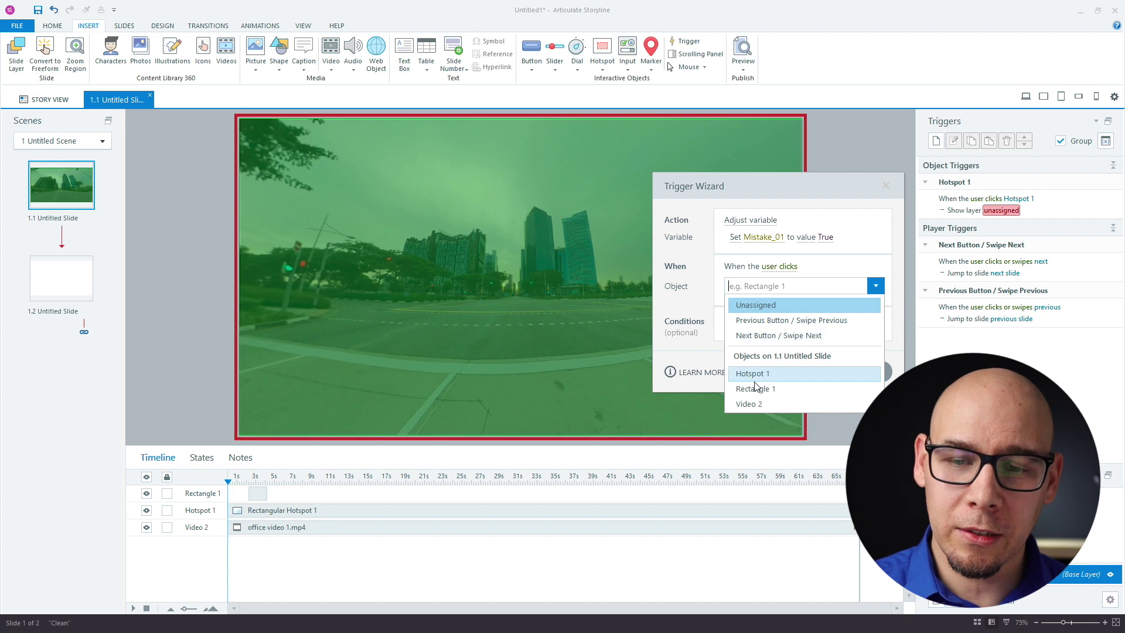
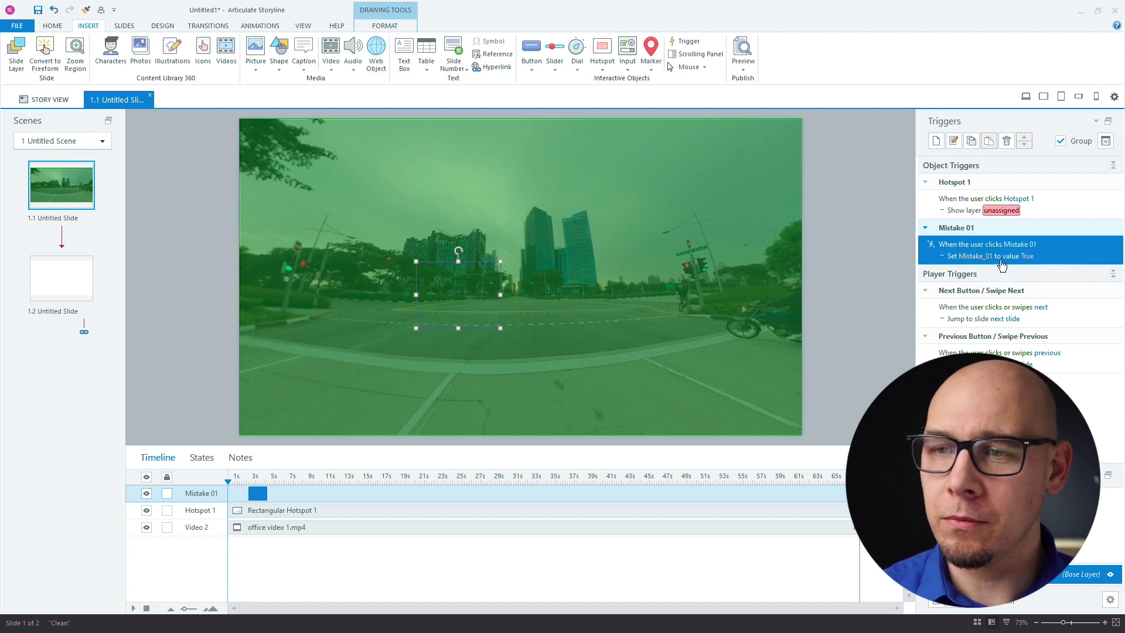
Start a new Adjust variable trigger that adds value 1 to Total_score.
{"action": "left_click", "coordinate": [828, 252]}
{"action": "left_click", "coordinate": [937, 141]}
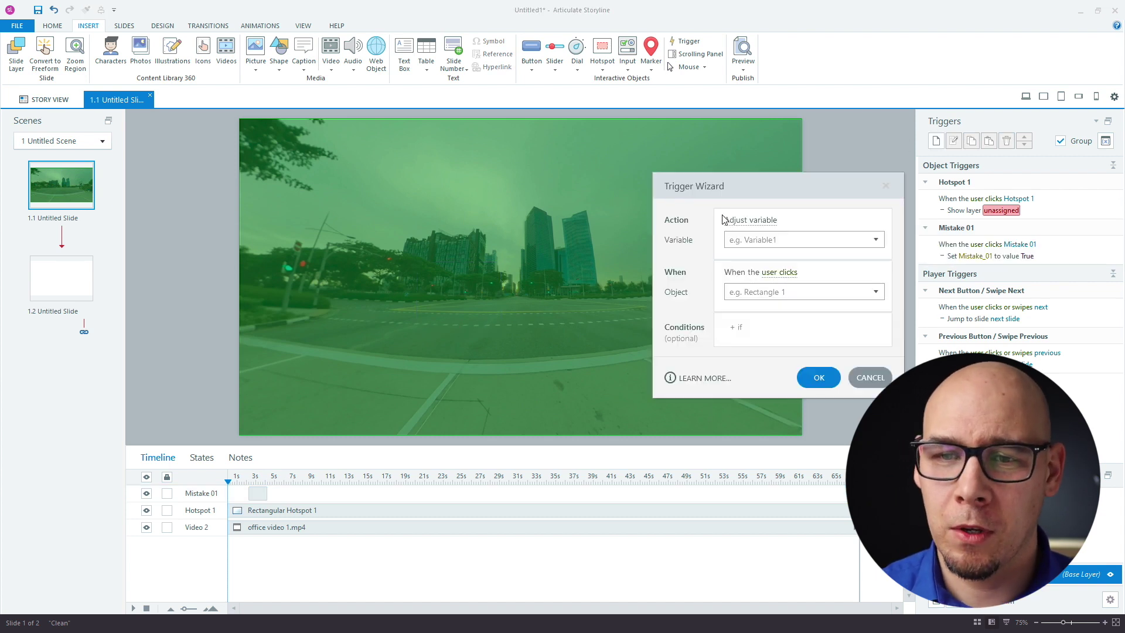
{"action": "left_click", "coordinate": [765, 240]}
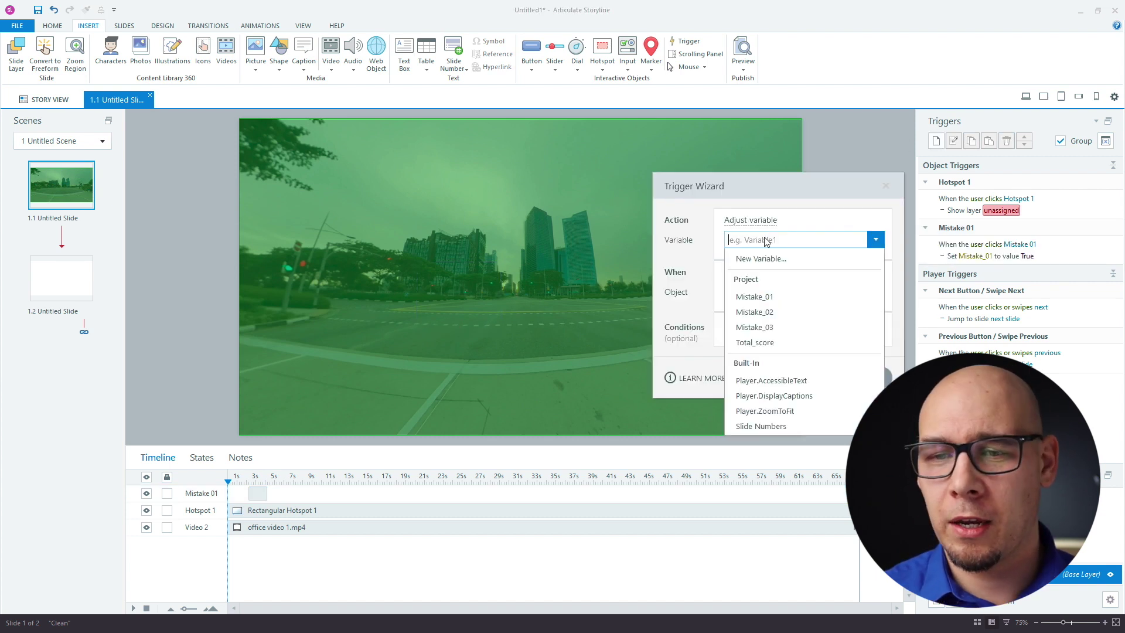
{"action": "left_click", "coordinate": [763, 343]}
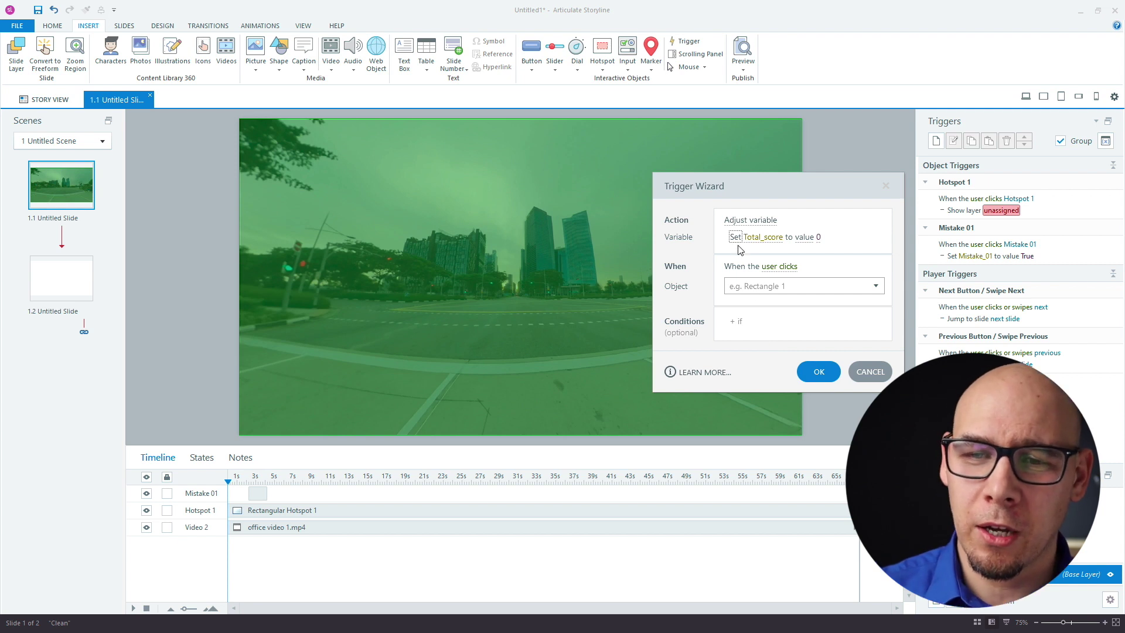
{"action": "left_click", "coordinate": [736, 238]}
{"action": "left_click", "coordinate": [752, 309]}
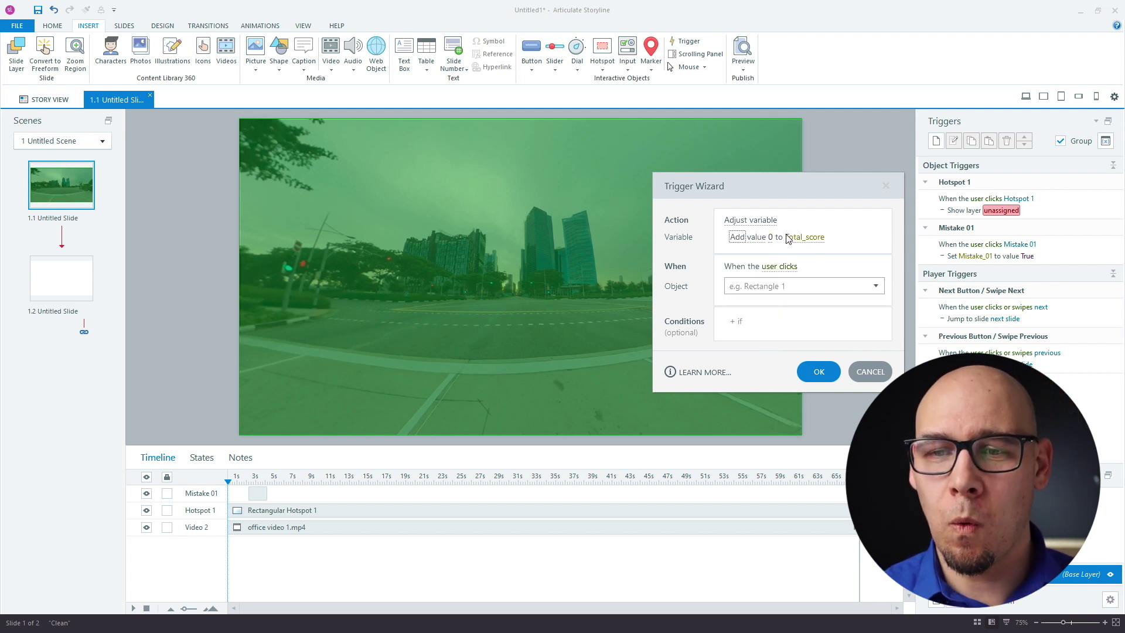
{"action": "left_click", "coordinate": [770, 238]}
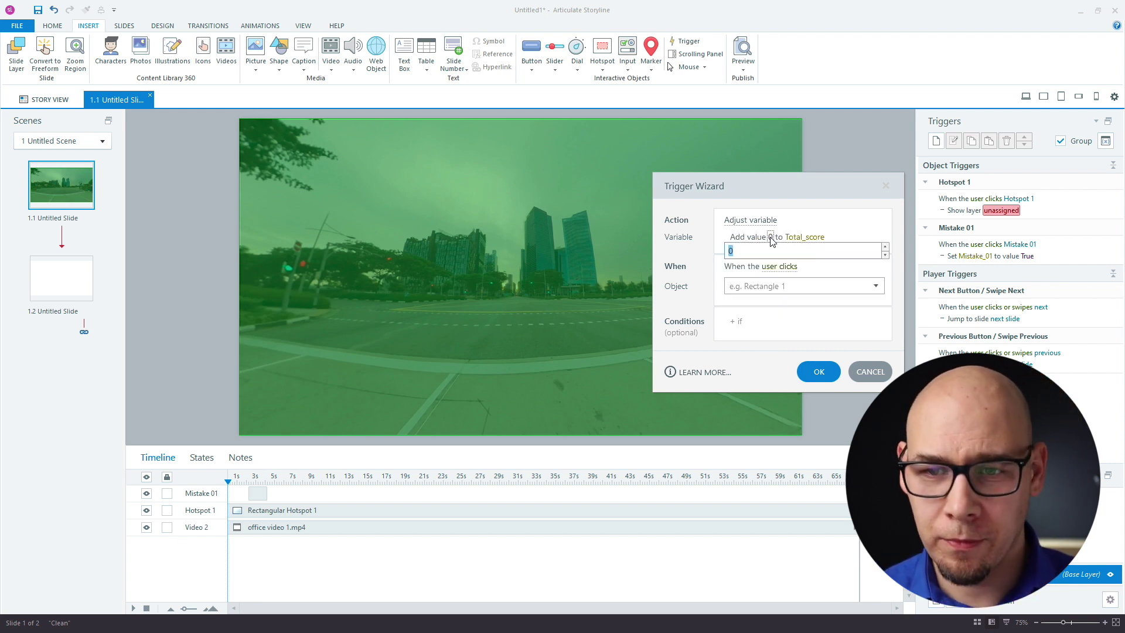
{"action": "type", "text": "1"}
{"action": "key", "text": "Return"}
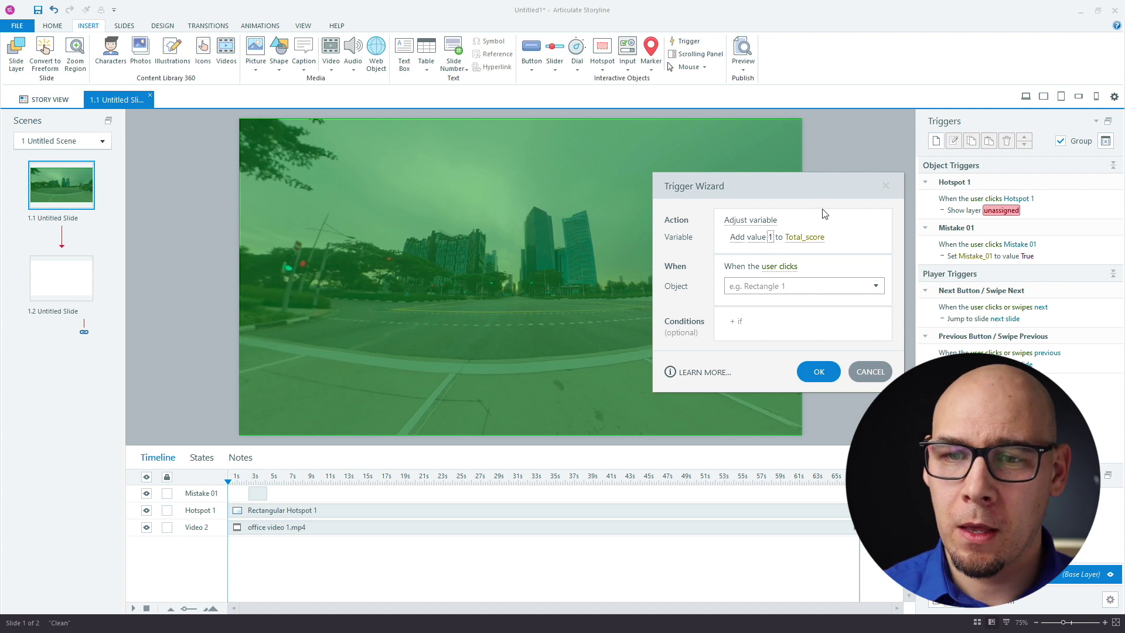
Make the Total_score trigger run when the variable Mistake_01 changes, without conditions, and save it.
{"action": "left_click", "coordinate": [780, 286]}
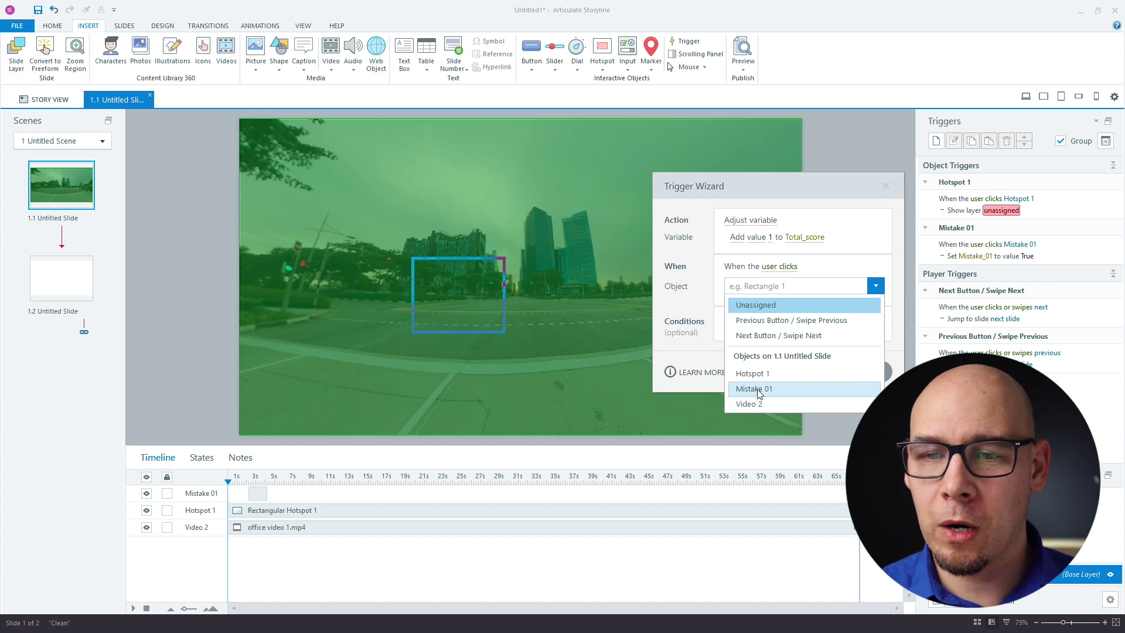
{"action": "left_click", "coordinate": [785, 267]}
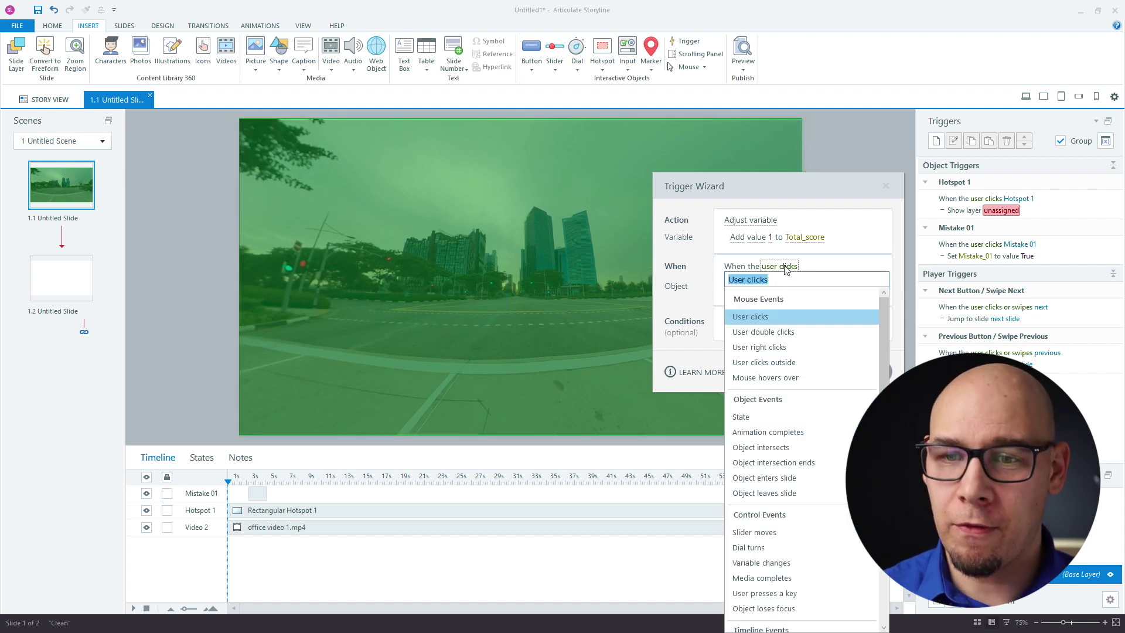
{"action": "type", "text": "vari"}
{"action": "left_click", "coordinate": [773, 295]}
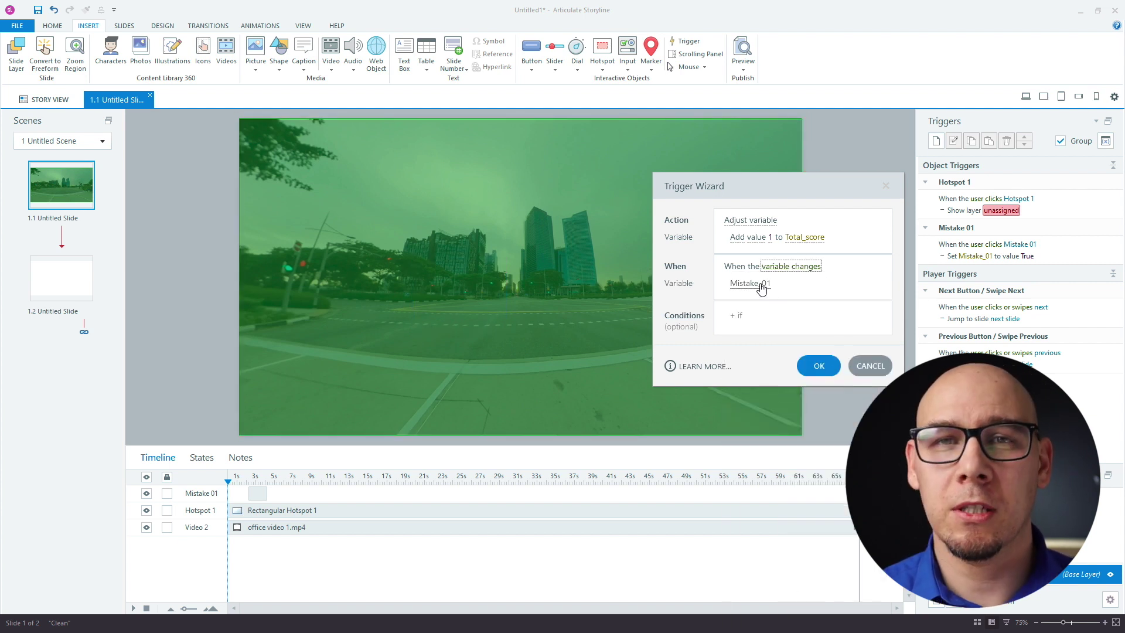
{"action": "left_click", "coordinate": [798, 315]}
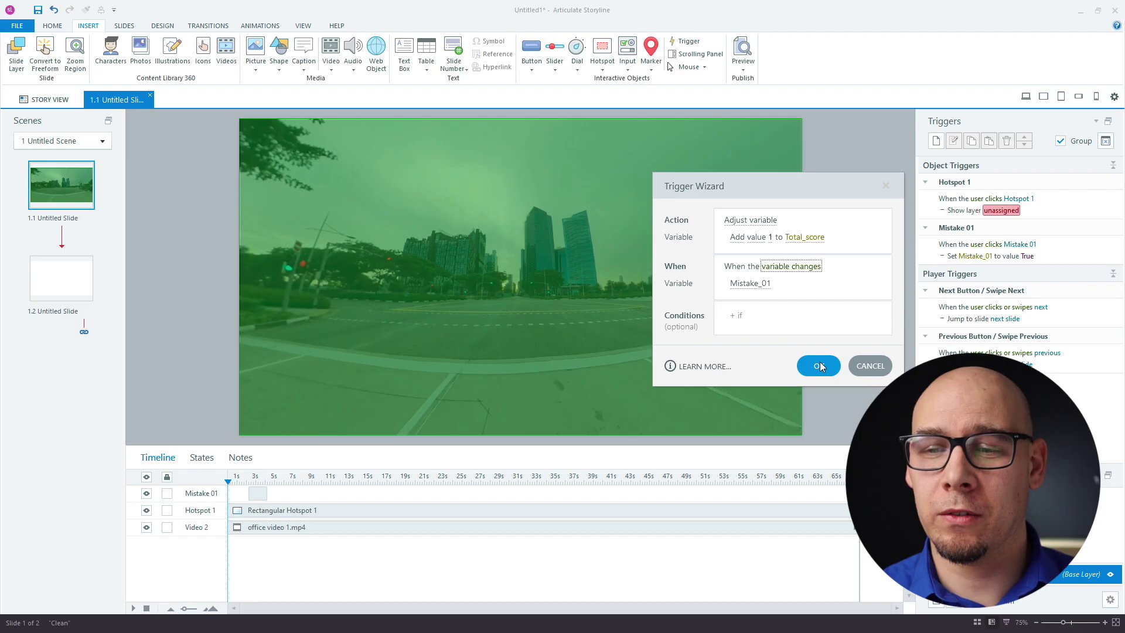
{"action": "left_click", "coordinate": [819, 366]}
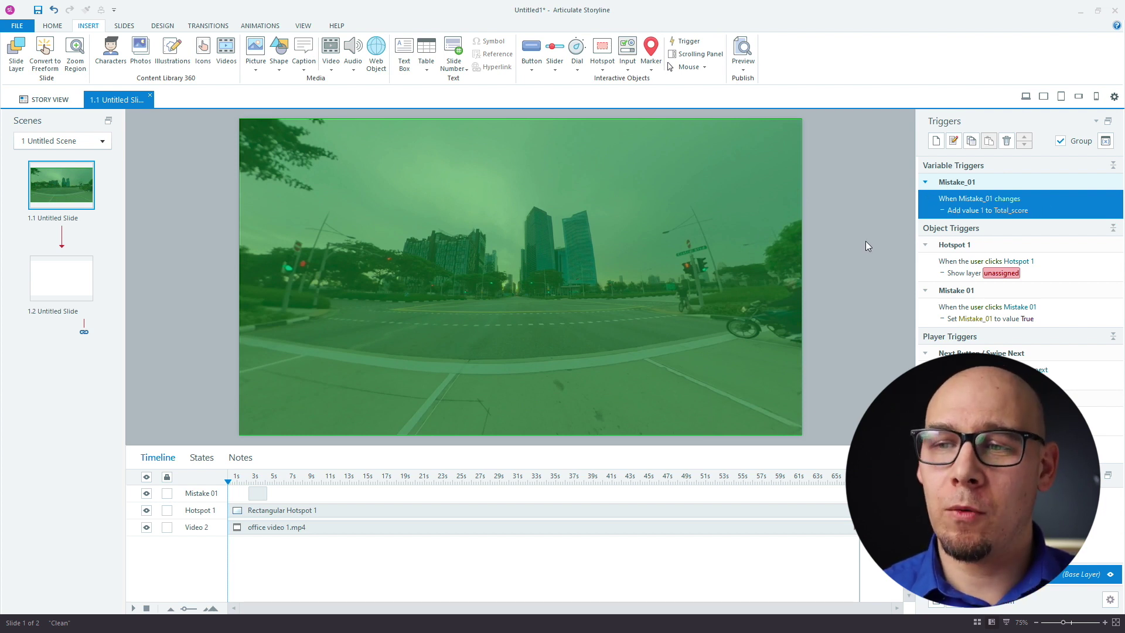
Shift the Mistake 01 rectangle on the timeline so it runs from 2 s to 4 s.
{"action": "left_click", "coordinate": [1054, 312]}
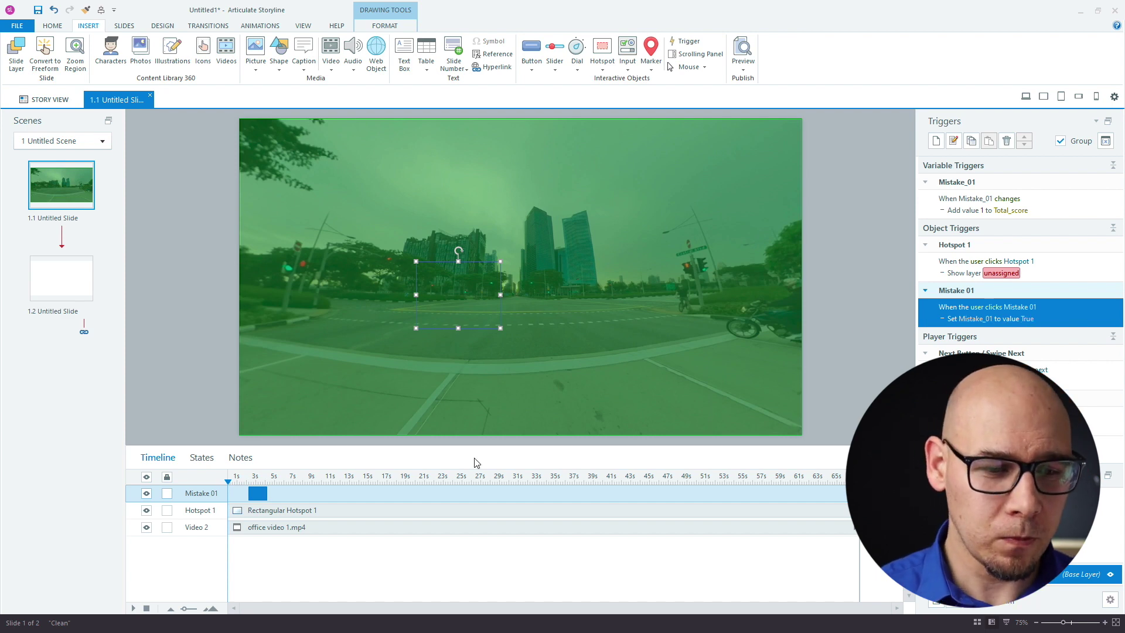
{"action": "left_click", "coordinate": [248, 477]}
{"action": "scroll", "coordinate": [248, 479], "scroll_direction": "up", "scroll_amount": 3}
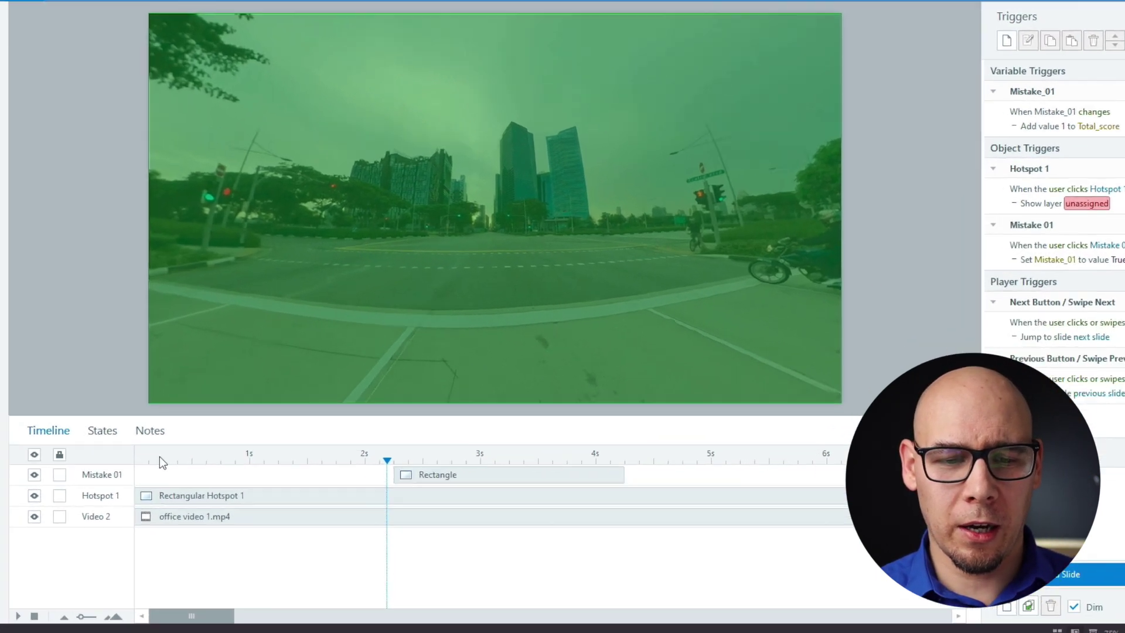
{"action": "left_click_drag", "start_coordinate": [405, 457], "coordinate": [344, 456]}
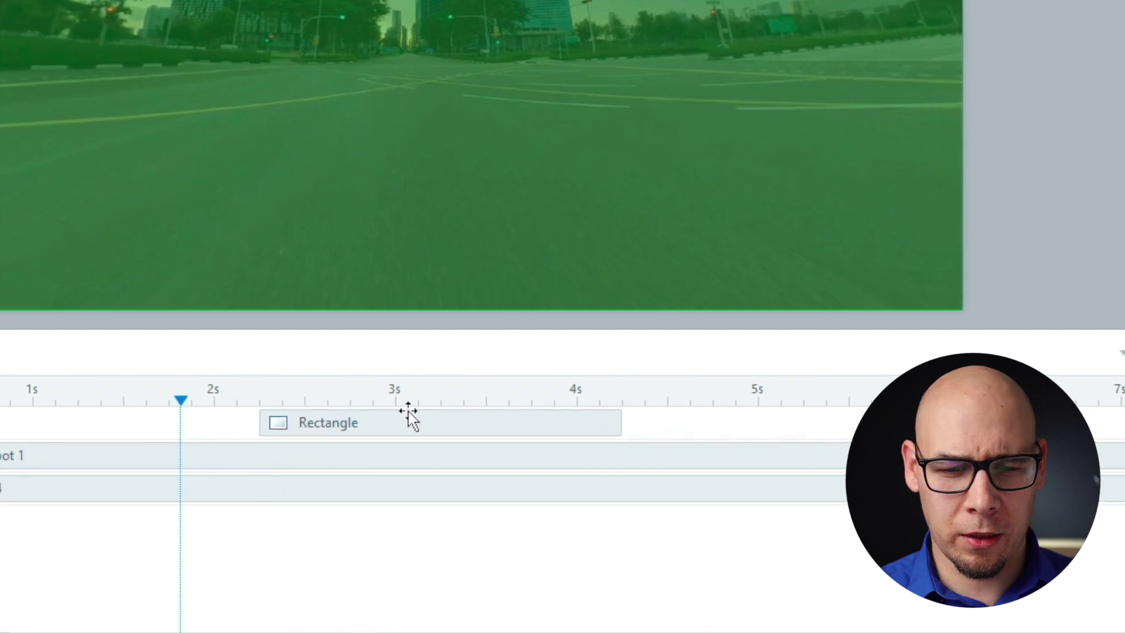
{"action": "left_click_drag", "start_coordinate": [301, 423], "coordinate": [271, 422]}
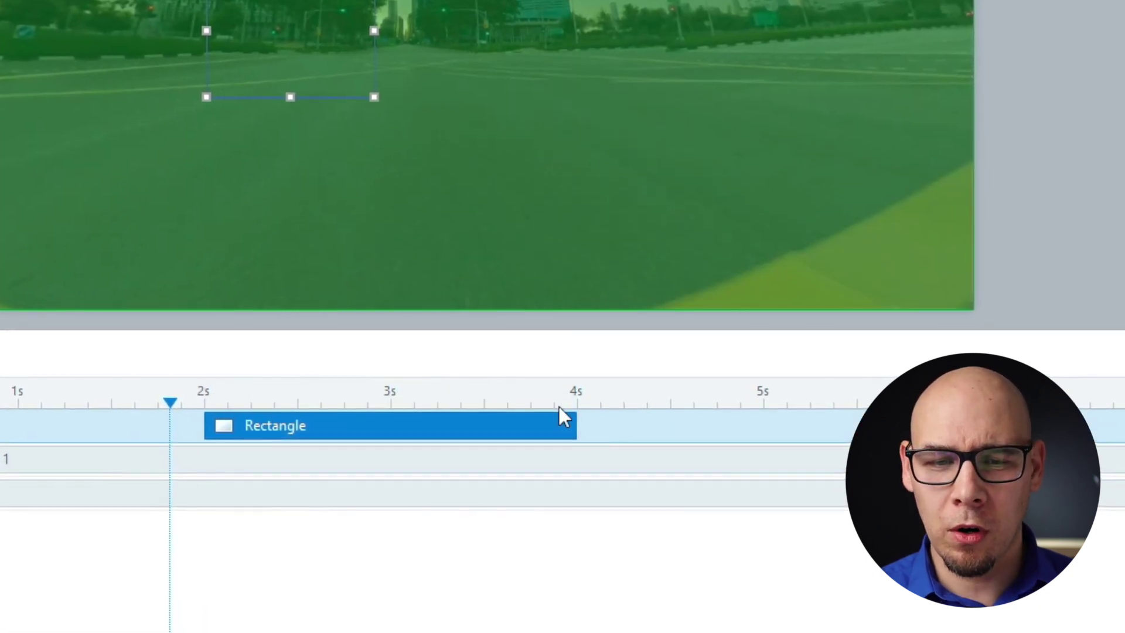
{"action": "left_click", "coordinate": [487, 401]}
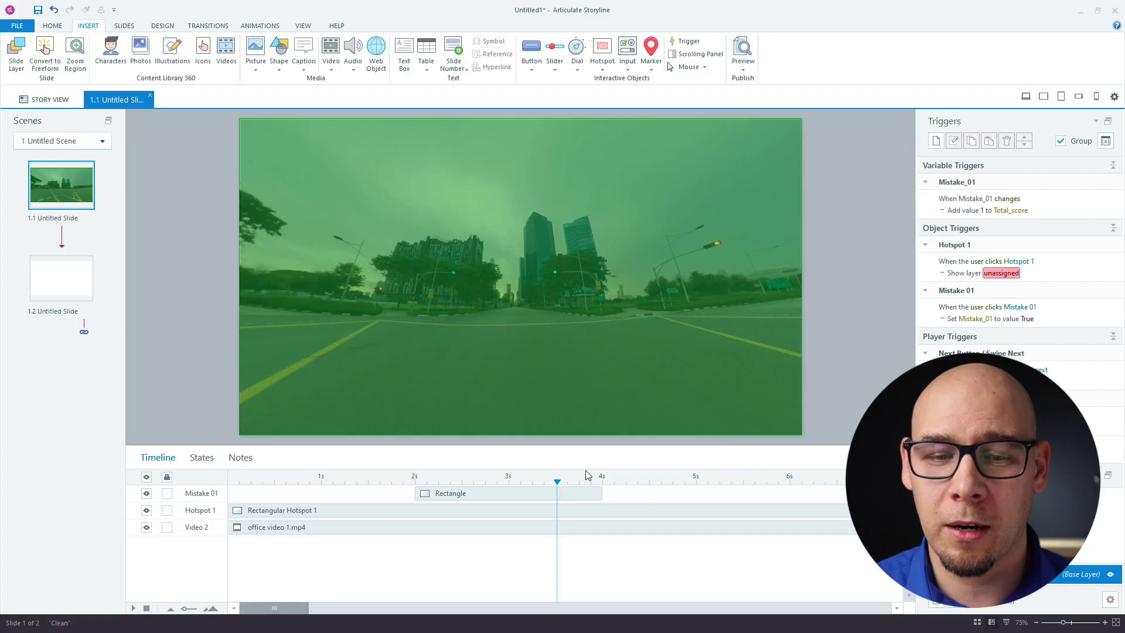
Hide Hotspot 1 in the editing view so that its green overlay no longer covers the video.
{"action": "left_click", "coordinate": [525, 494]}
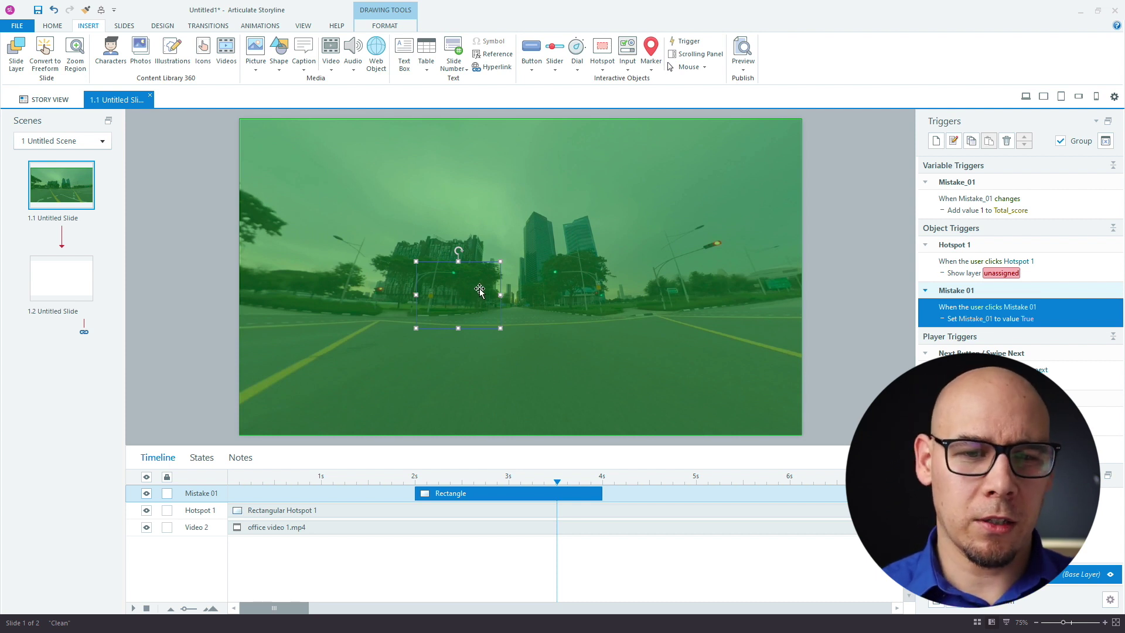
{"action": "left_click", "coordinate": [455, 478]}
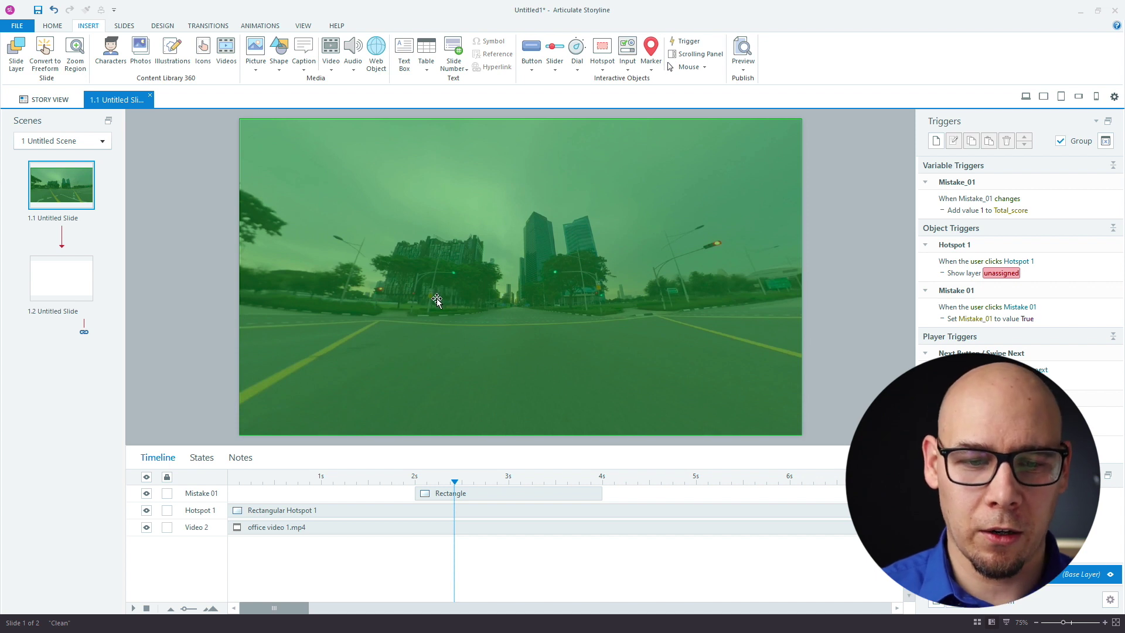
{"action": "scroll", "coordinate": [491, 476], "scroll_direction": "down", "scroll_amount": 2, "text": "ctrl"}
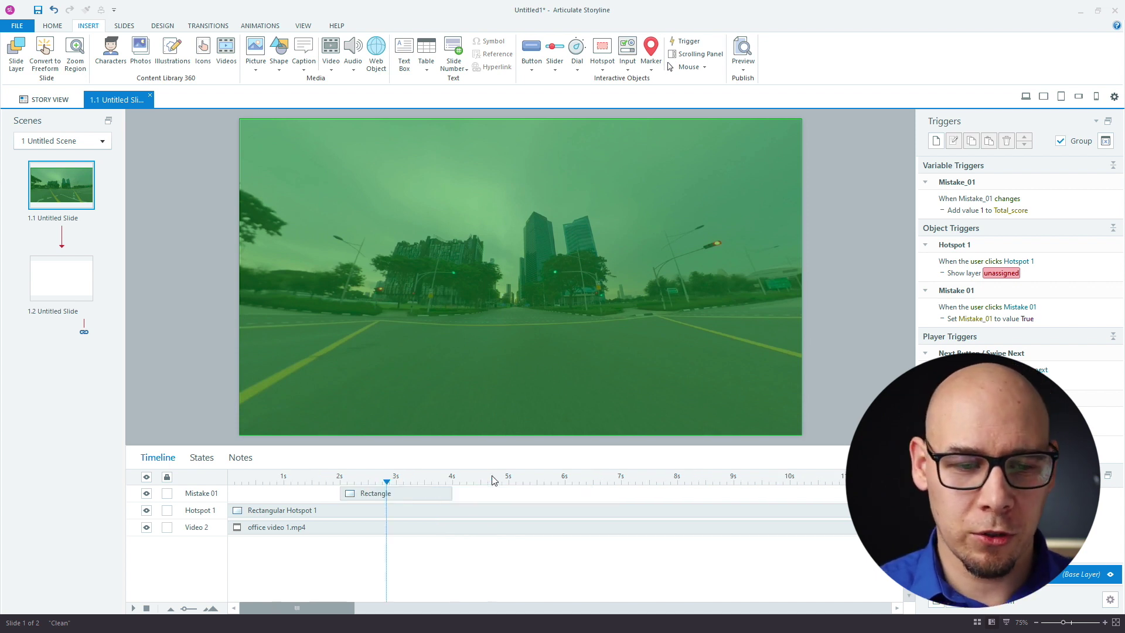
{"action": "left_click", "coordinate": [384, 497]}
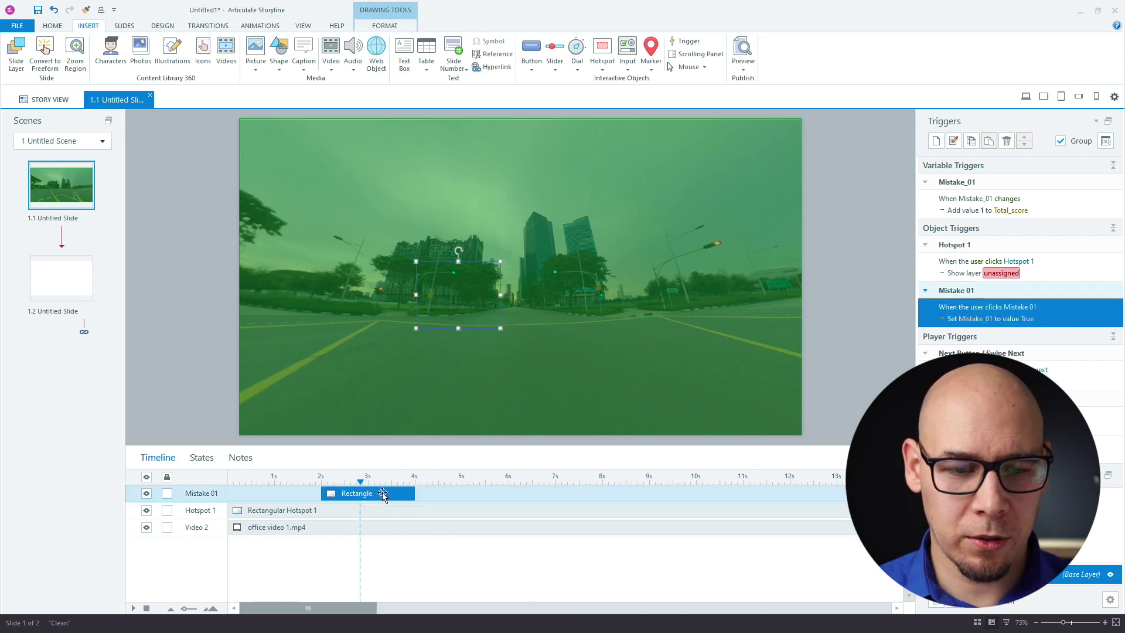
{"action": "scroll", "coordinate": [410, 486], "scroll_direction": "down", "scroll_amount": 1}
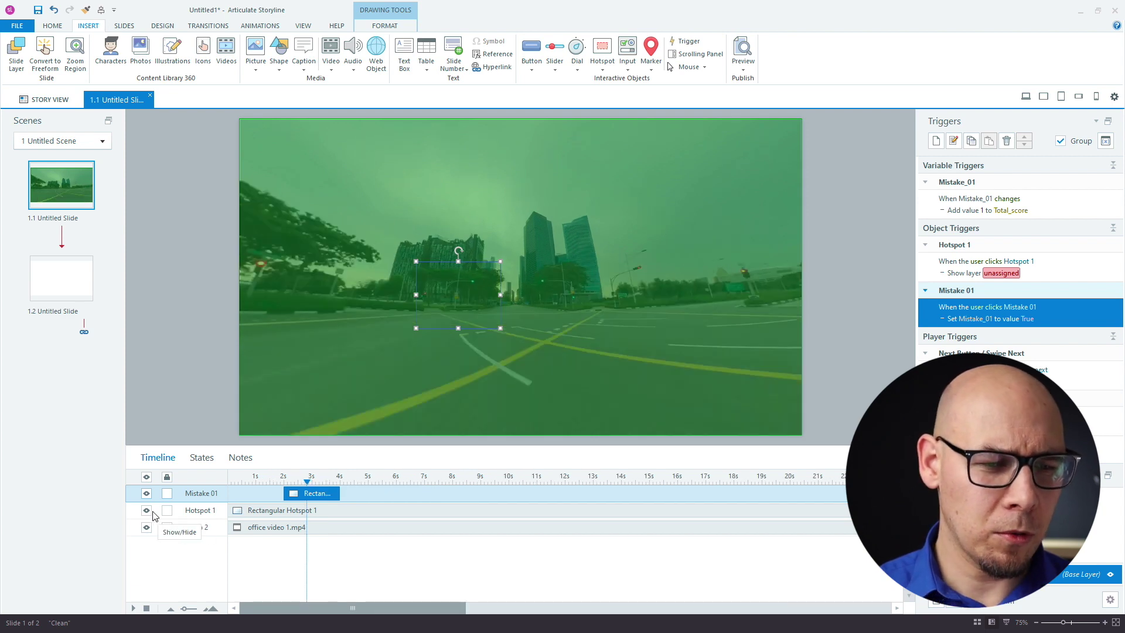
{"action": "left_click", "coordinate": [146, 512]}
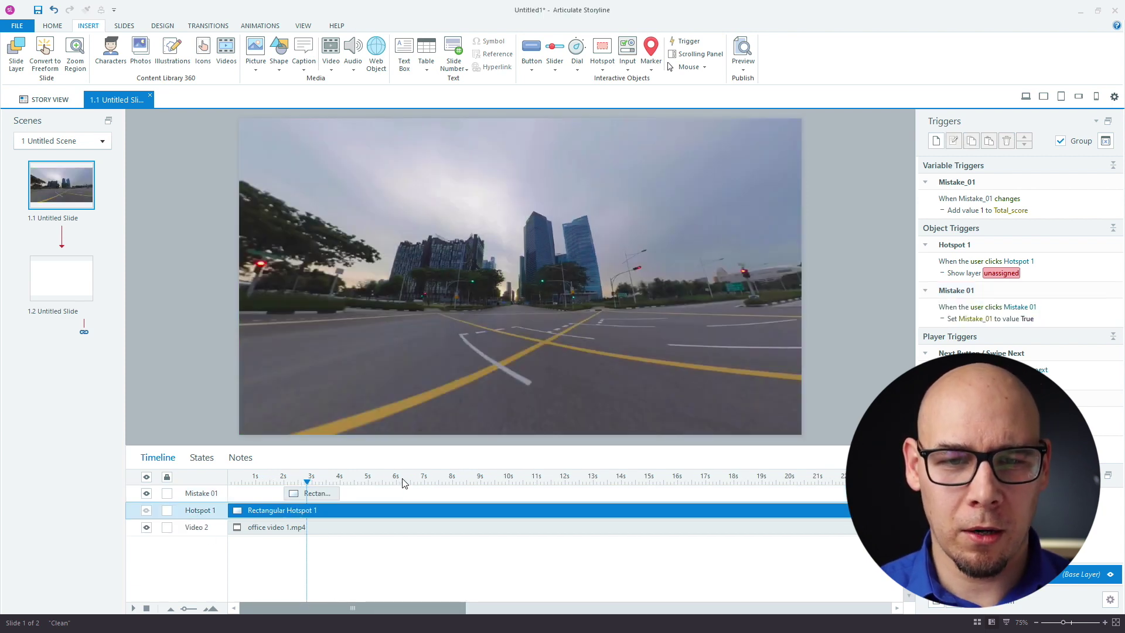
Duplicate the Mistake 01 rectangle and time the copy to run from about 13.75 s to 15.75 s.
{"action": "left_click", "coordinate": [403, 483]}
{"action": "left_click", "coordinate": [428, 483]}
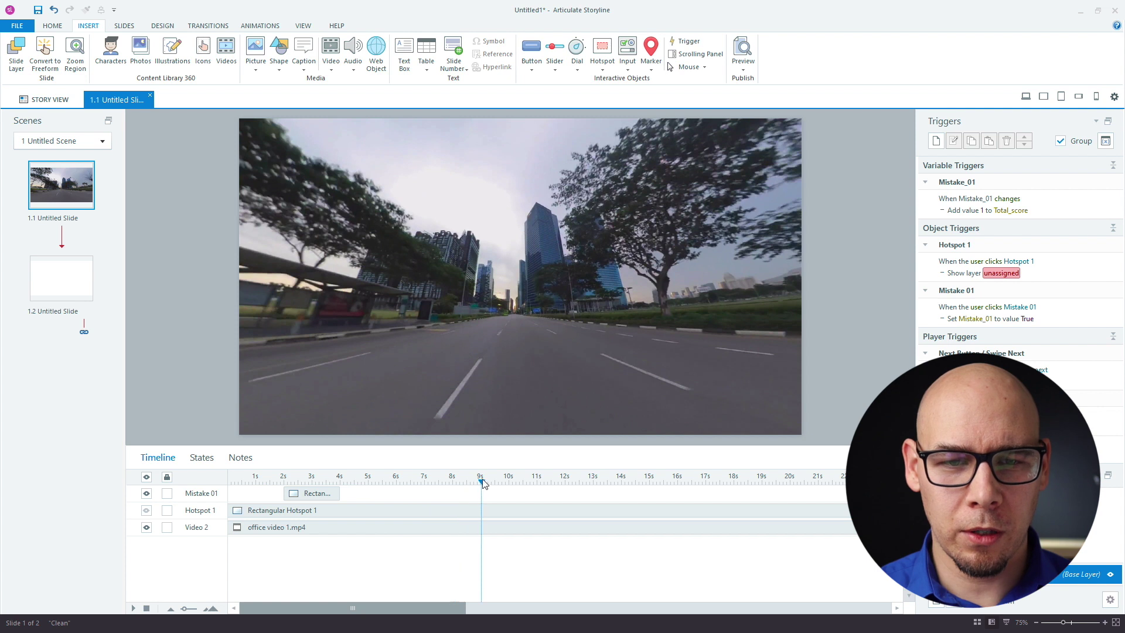
{"action": "left_click", "coordinate": [481, 482]}
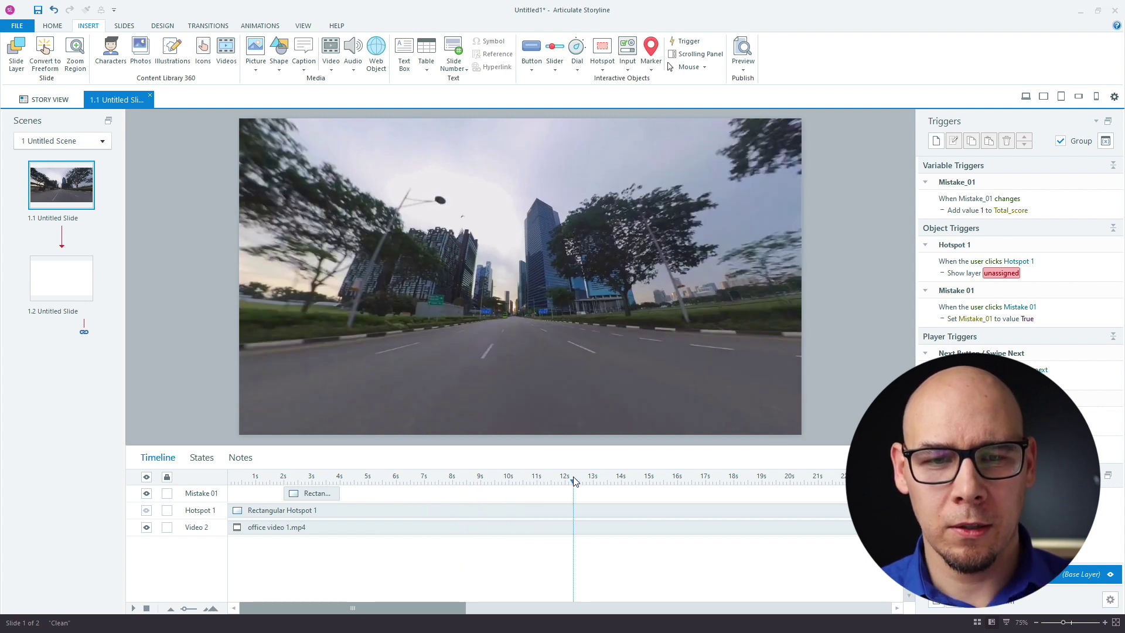
{"action": "left_click", "coordinate": [577, 526]}
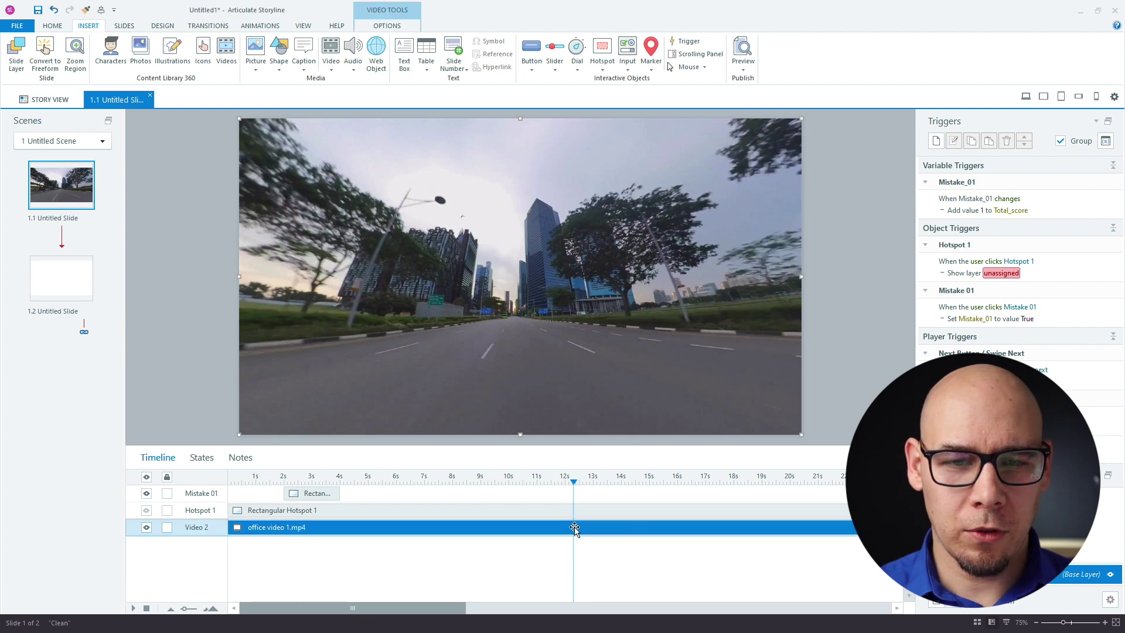
{"action": "left_click", "coordinate": [608, 484]}
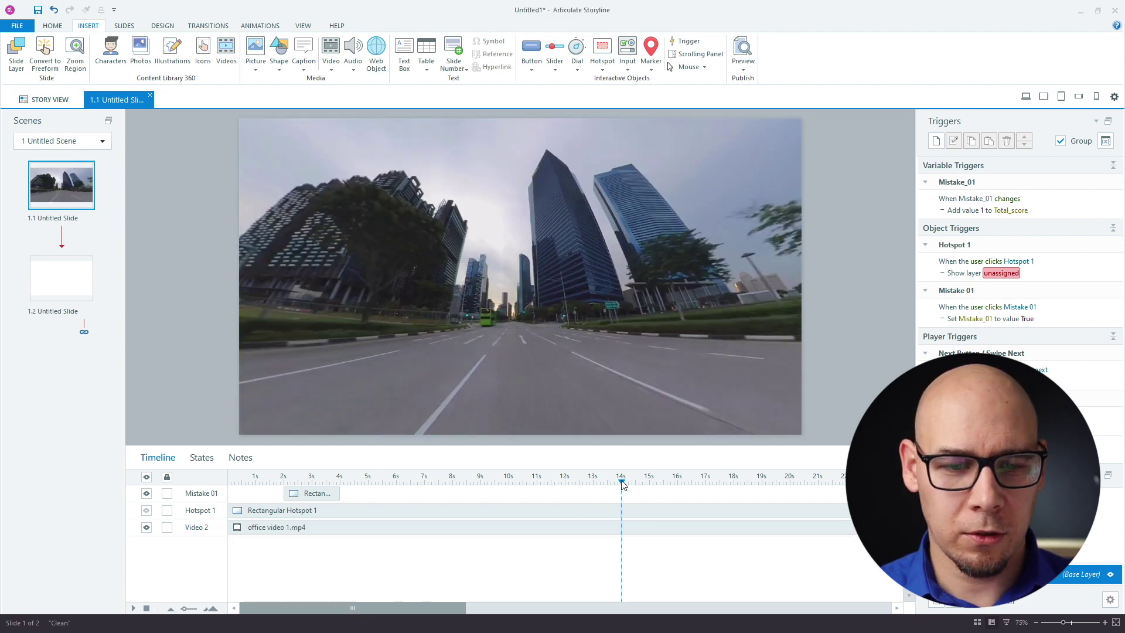
{"action": "key", "text": "ctrl+v"}
{"action": "left_click_drag", "start_coordinate": [328, 493], "coordinate": [623, 484]}
{"action": "left_click", "coordinate": [610, 481]}
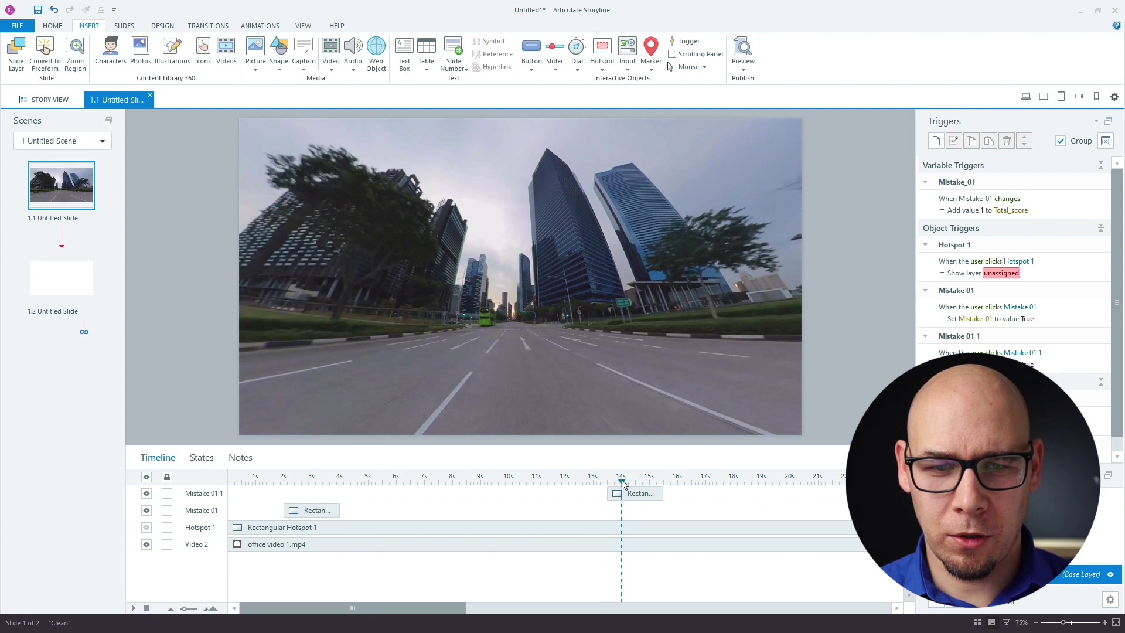
{"action": "left_click", "coordinate": [649, 482]}
{"action": "left_click", "coordinate": [655, 494]}
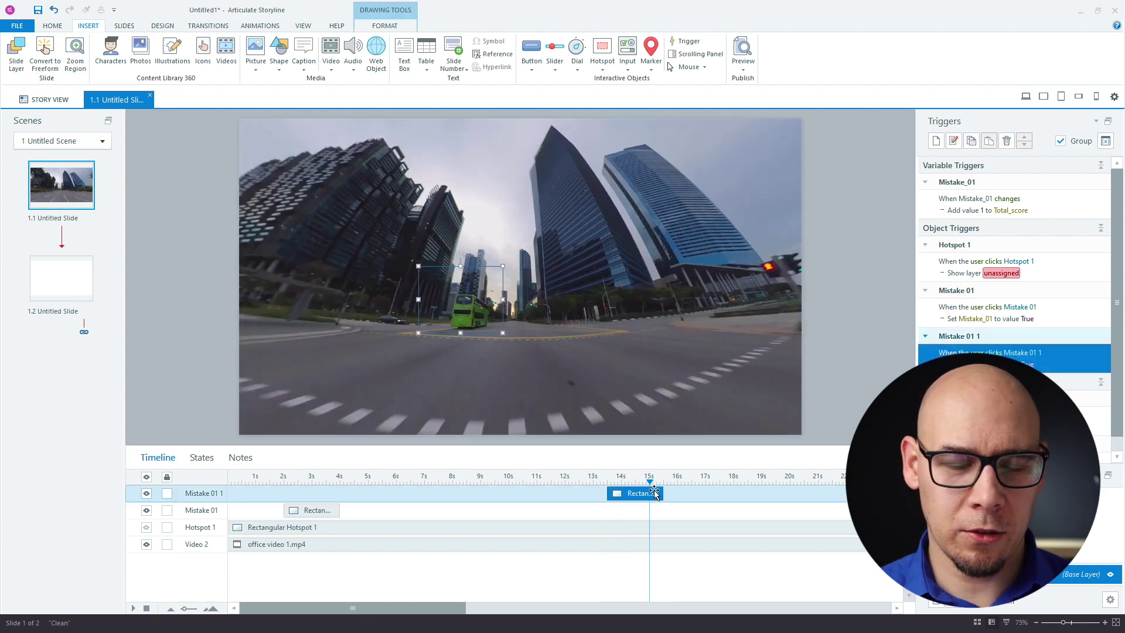
{"action": "left_click_drag", "start_coordinate": [643, 495], "coordinate": [652, 496]}
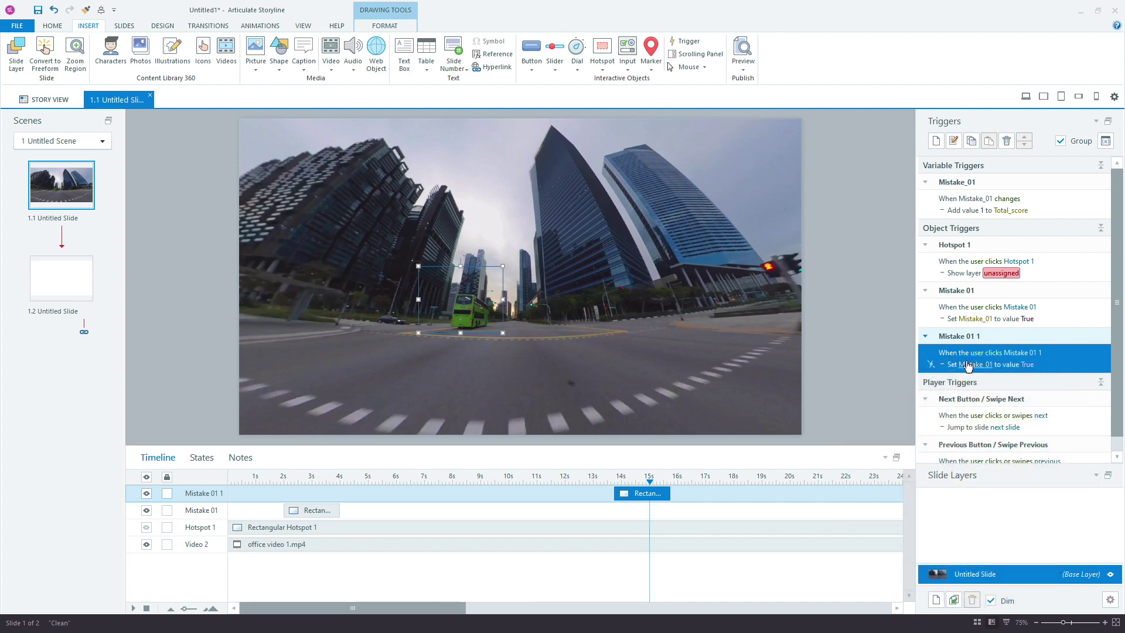
Set the copied rectangle's click trigger to adjust Mistake_02 and rename the rectangle as Mistake 02.
{"action": "left_click", "coordinate": [980, 365]}
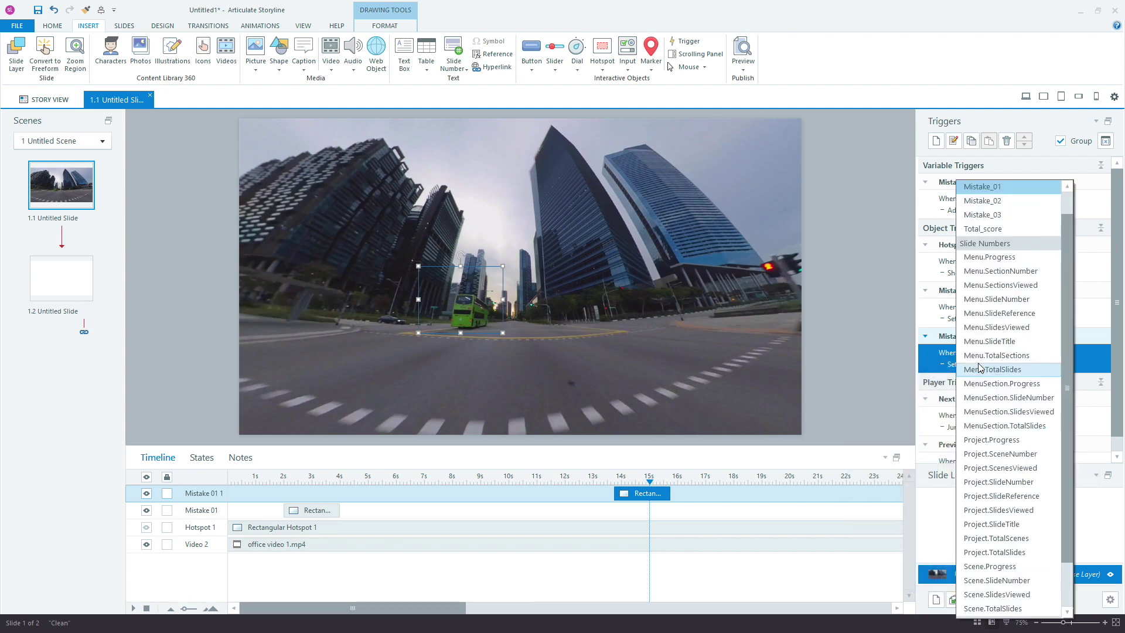
{"action": "left_click", "coordinate": [999, 211]}
{"action": "double_click", "coordinate": [222, 493]}
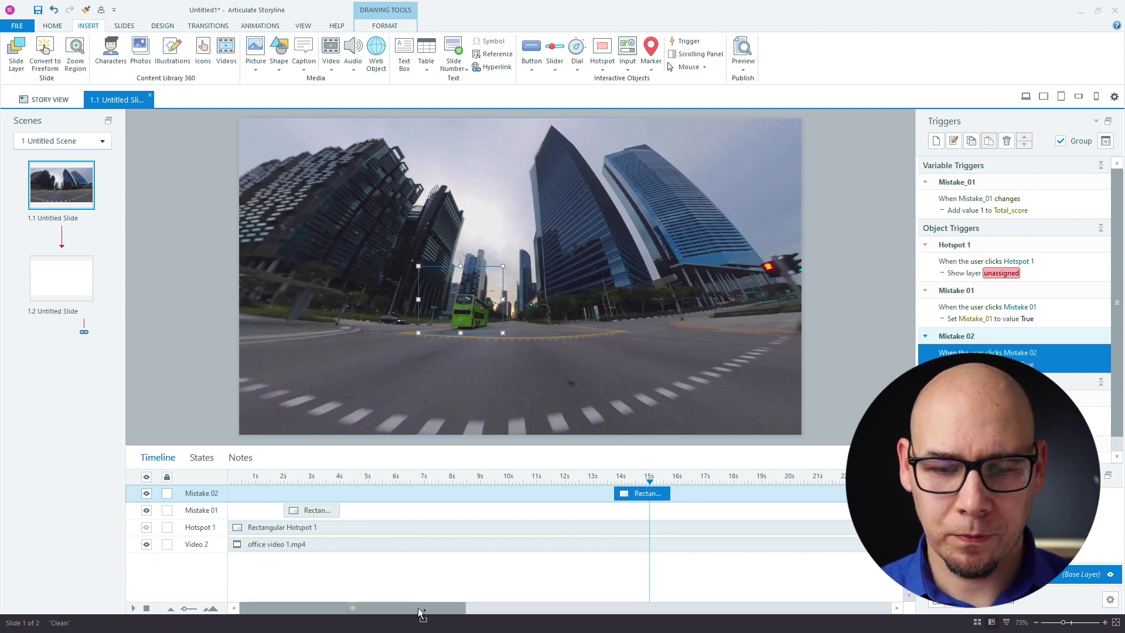
Duplicate the Mistake 02 rectangle and place the copy over the motorcycle, running from about 17.6 s to 19.6 s.
{"action": "key", "text": "ctrl+d"}
{"action": "left_click_drag", "start_coordinate": [418, 609], "coordinate": [505, 608]}
{"action": "left_click", "coordinate": [485, 477]}
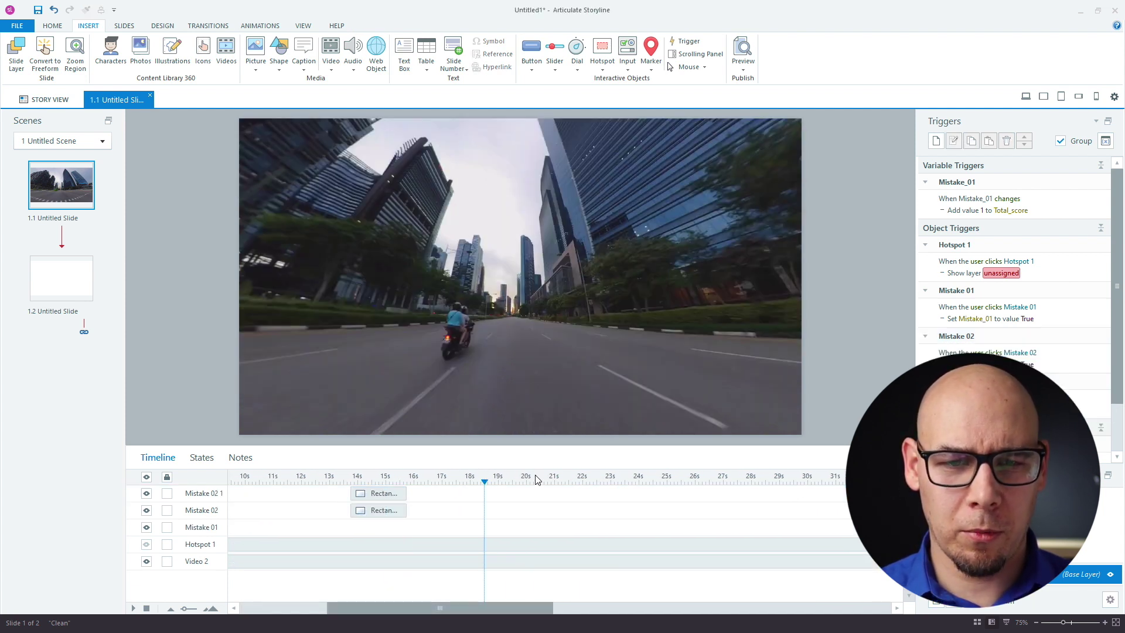
{"action": "left_click_drag", "start_coordinate": [378, 492], "coordinate": [493, 492]}
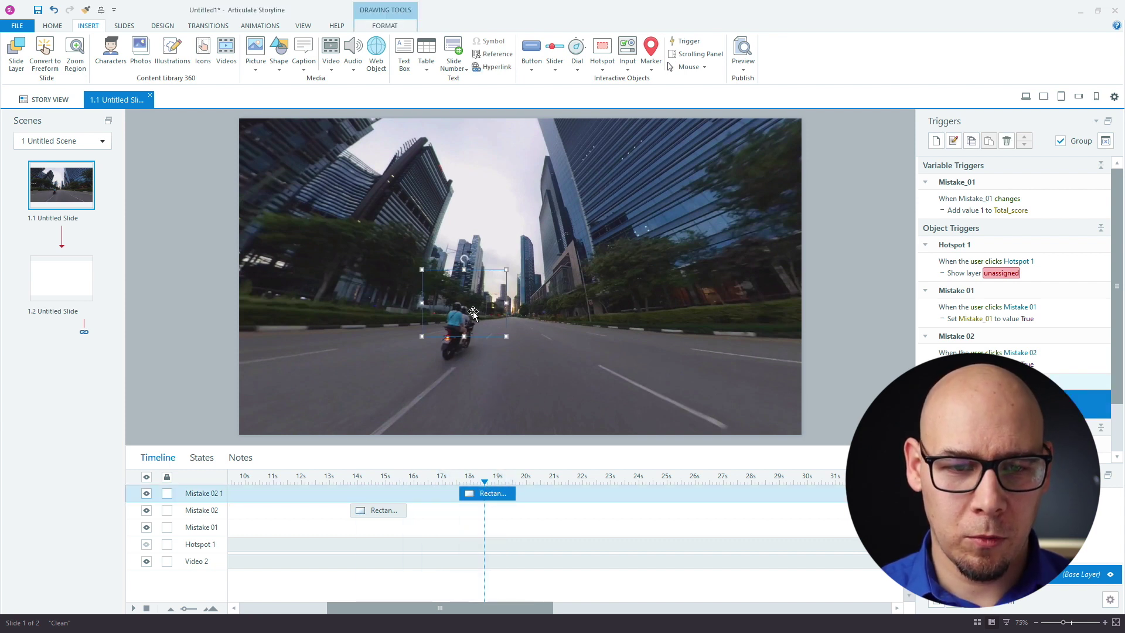
{"action": "left_click_drag", "start_coordinate": [468, 334], "coordinate": [466, 341]}
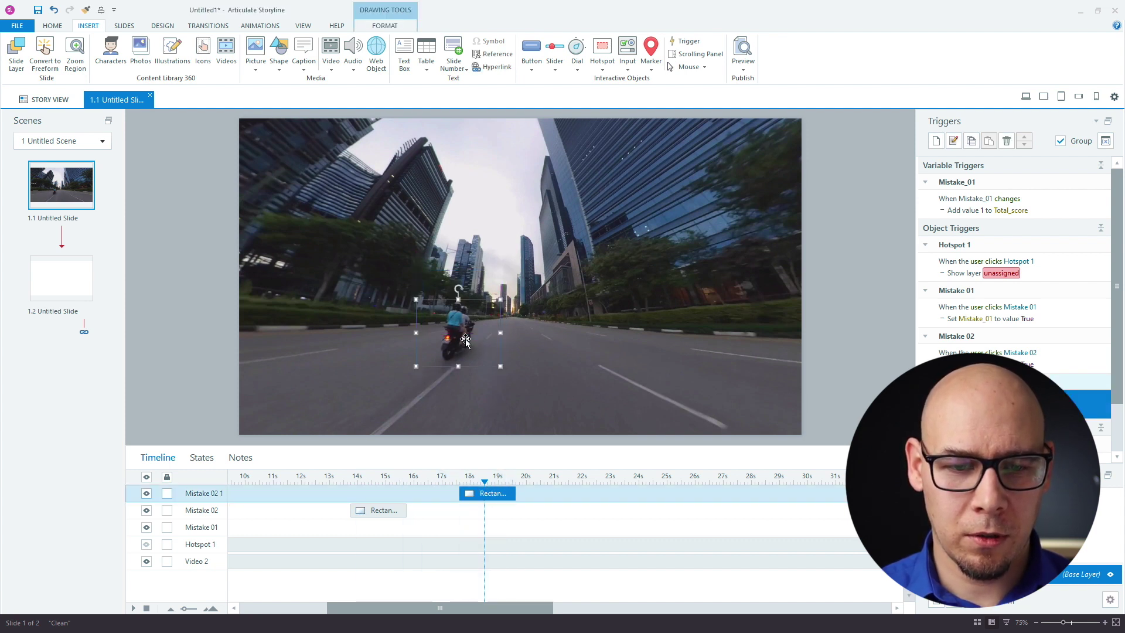
{"action": "left_click", "coordinate": [469, 479]}
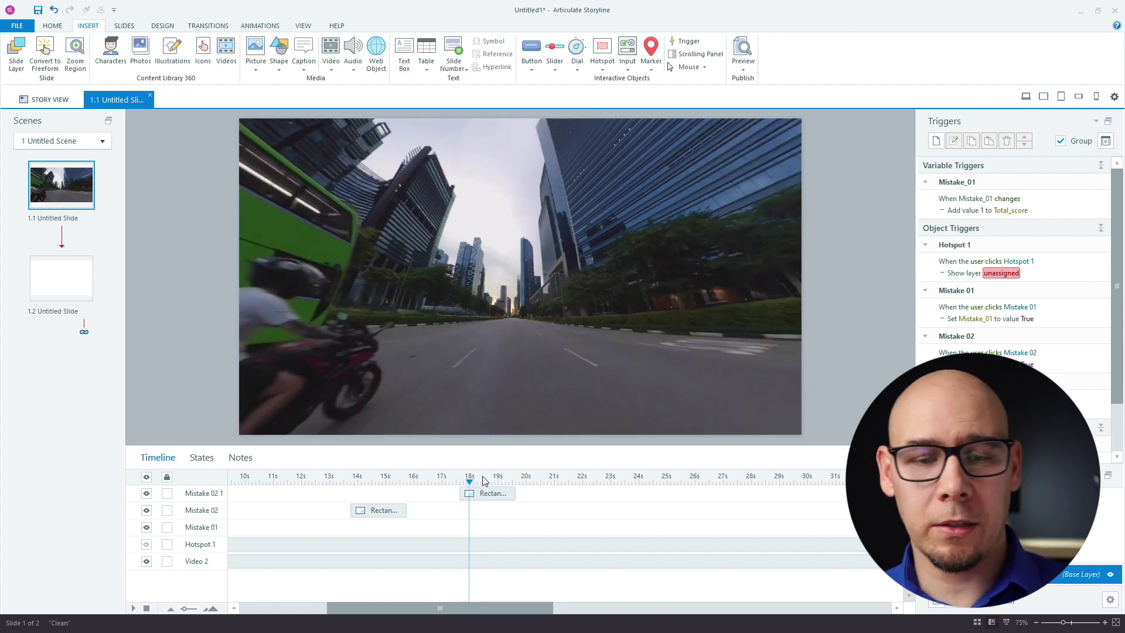
Shift the copied Mistake 02 rectangle on the timeline to run from about 18 s to 20 s, matching the motorcycle's passage in the video.
{"action": "left_click", "coordinate": [482, 478]}
{"action": "left_click_drag", "start_coordinate": [477, 494], "coordinate": [493, 496]}
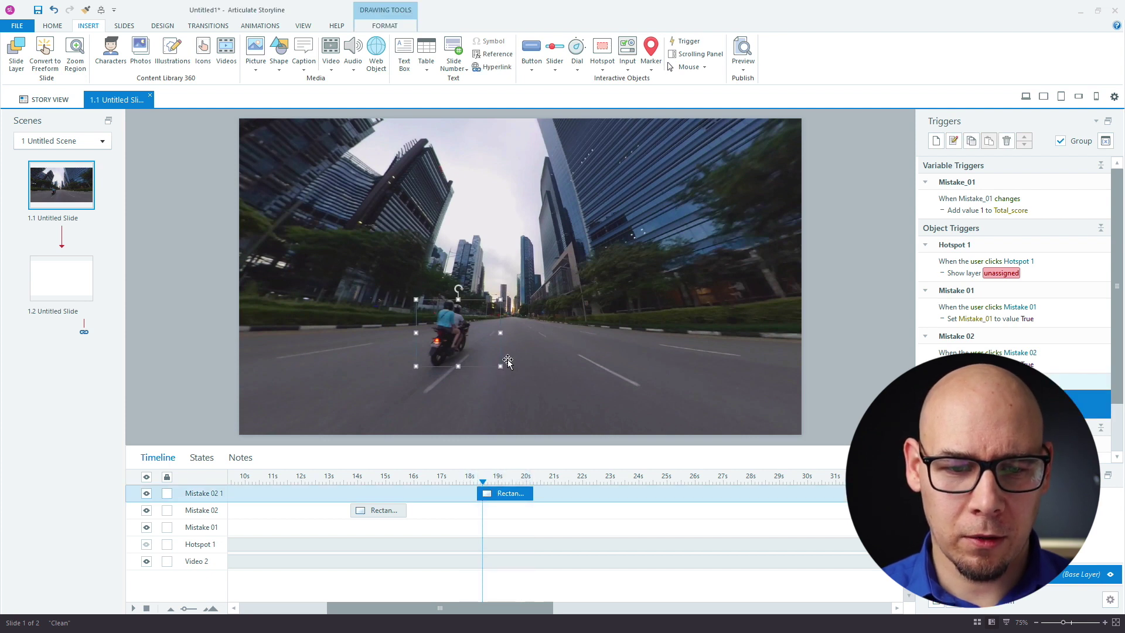
{"action": "left_click", "coordinate": [502, 478]}
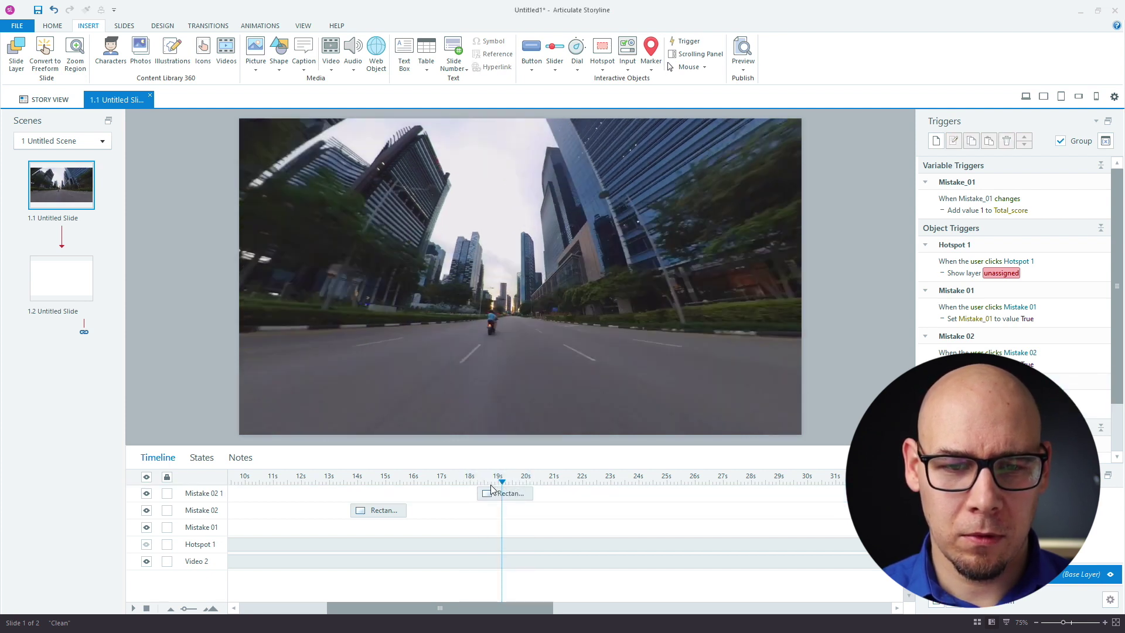
{"action": "left_click", "coordinate": [487, 494]}
{"action": "left_click", "coordinate": [480, 478]}
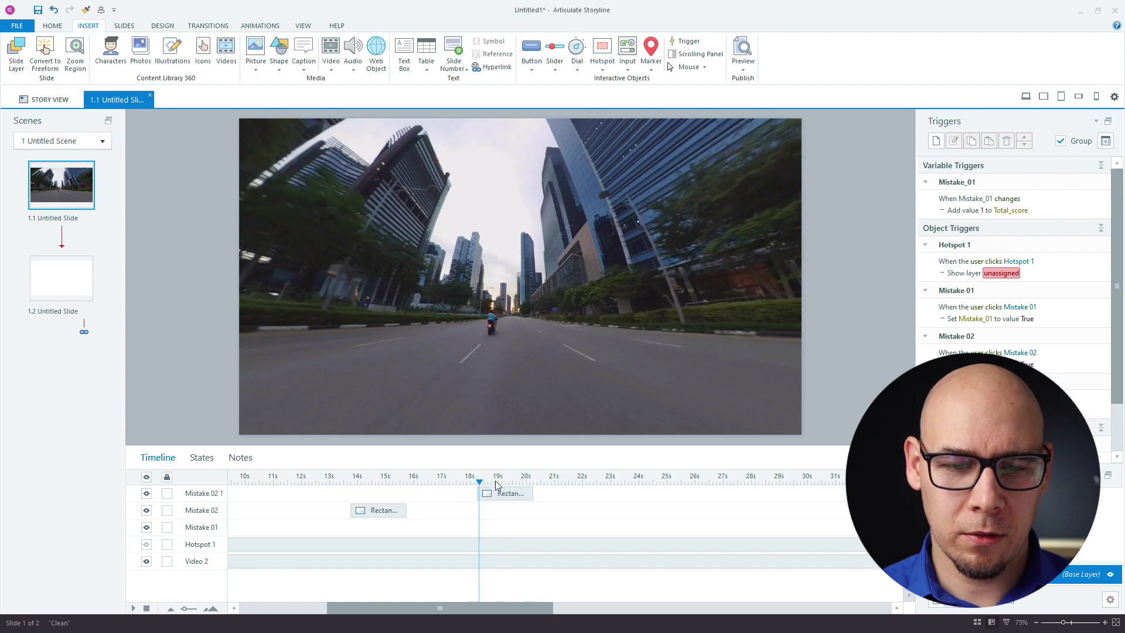
{"action": "left_click", "coordinate": [498, 494]}
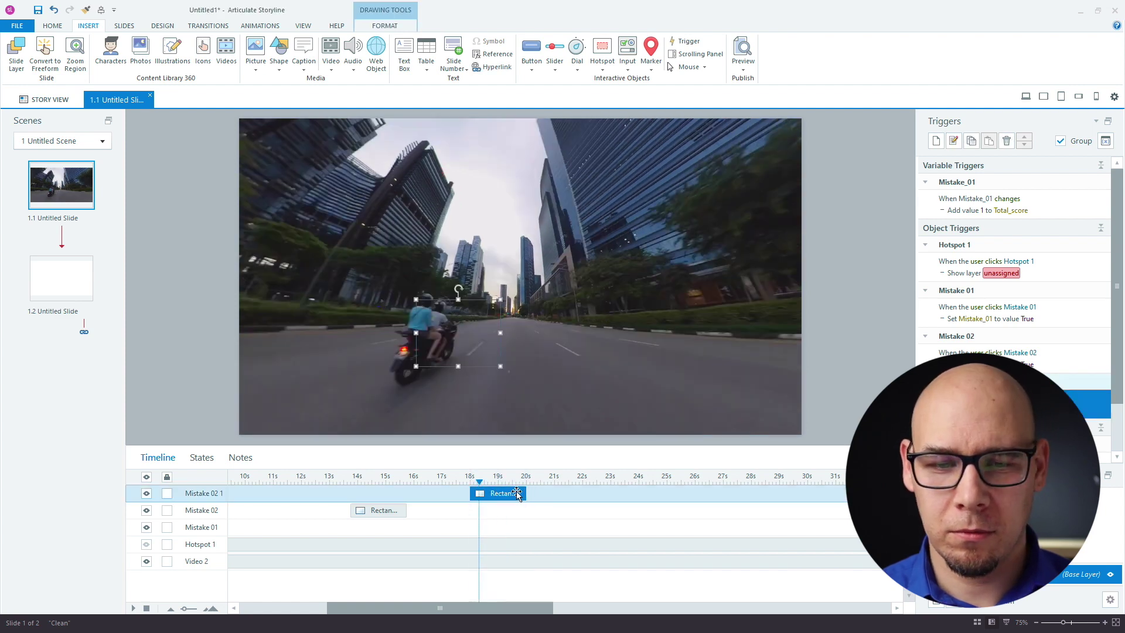
{"action": "left_click", "coordinate": [491, 478]}
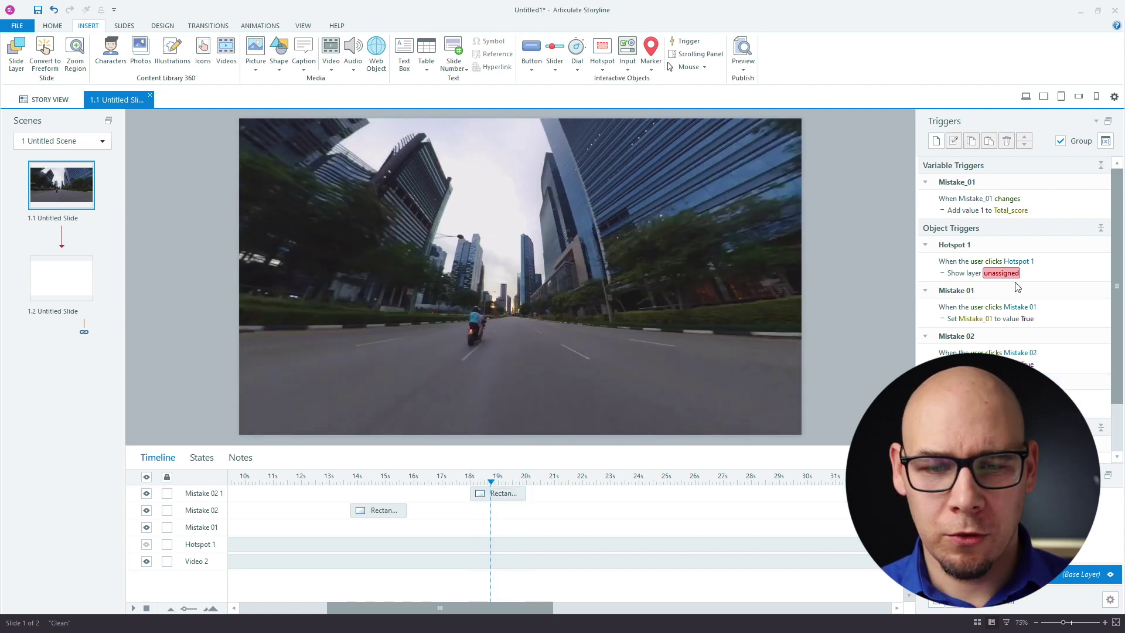
Set the copied rectangle's trigger to adjust Mistake_03 and rename the rectangle as Mistake 03.
{"action": "left_click", "coordinate": [497, 493]}
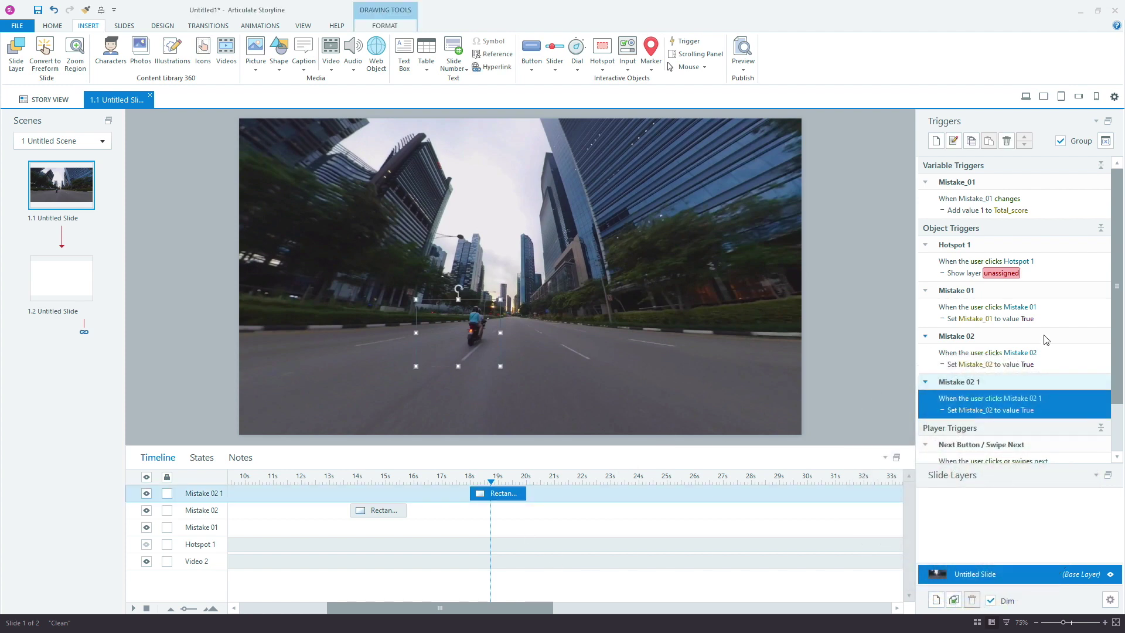
{"action": "left_click", "coordinate": [984, 412]}
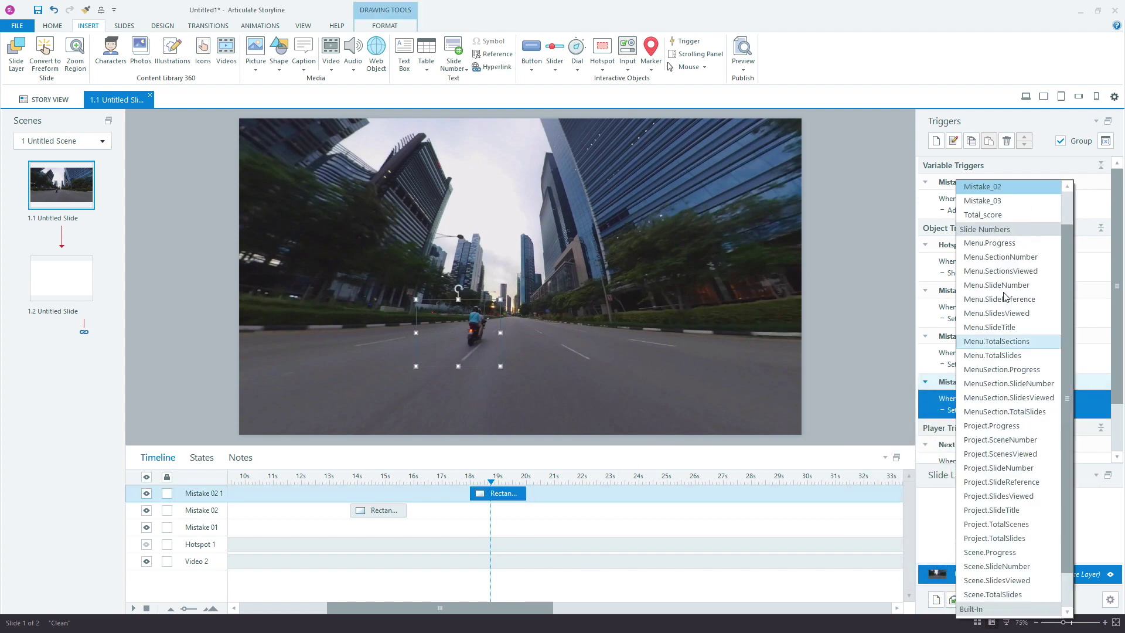
{"action": "left_click", "coordinate": [1020, 211]}
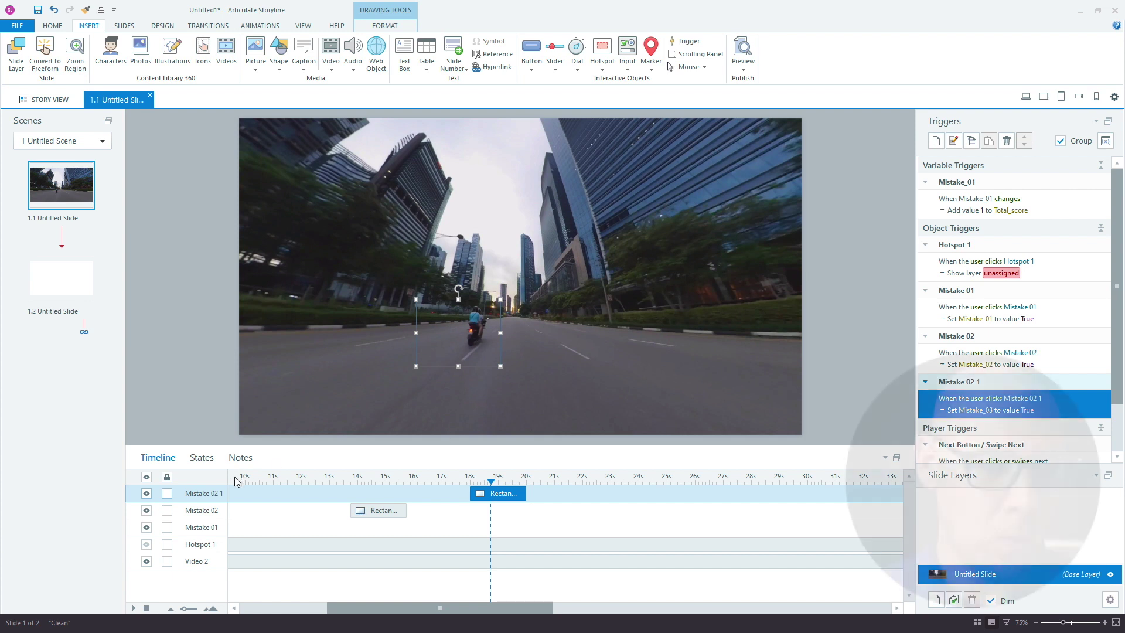
{"action": "double_click", "coordinate": [219, 494]}
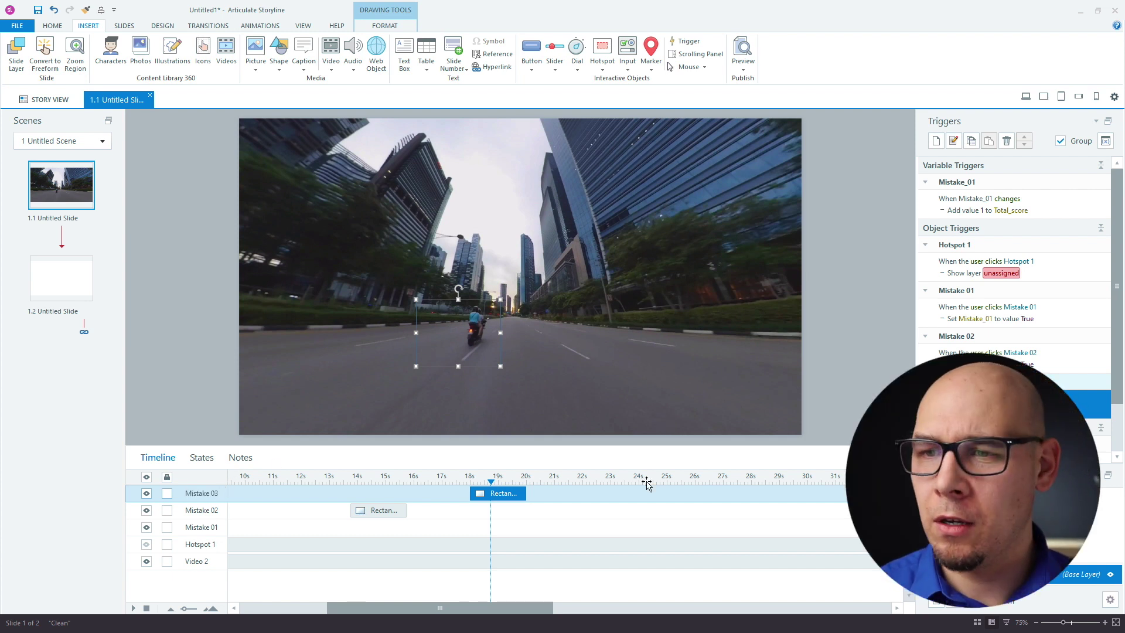
Duplicate the Mistake_01 score trigger and make the copy add 1 to Total_score when Mistake_02 changes.
{"action": "left_click", "coordinate": [1037, 205]}
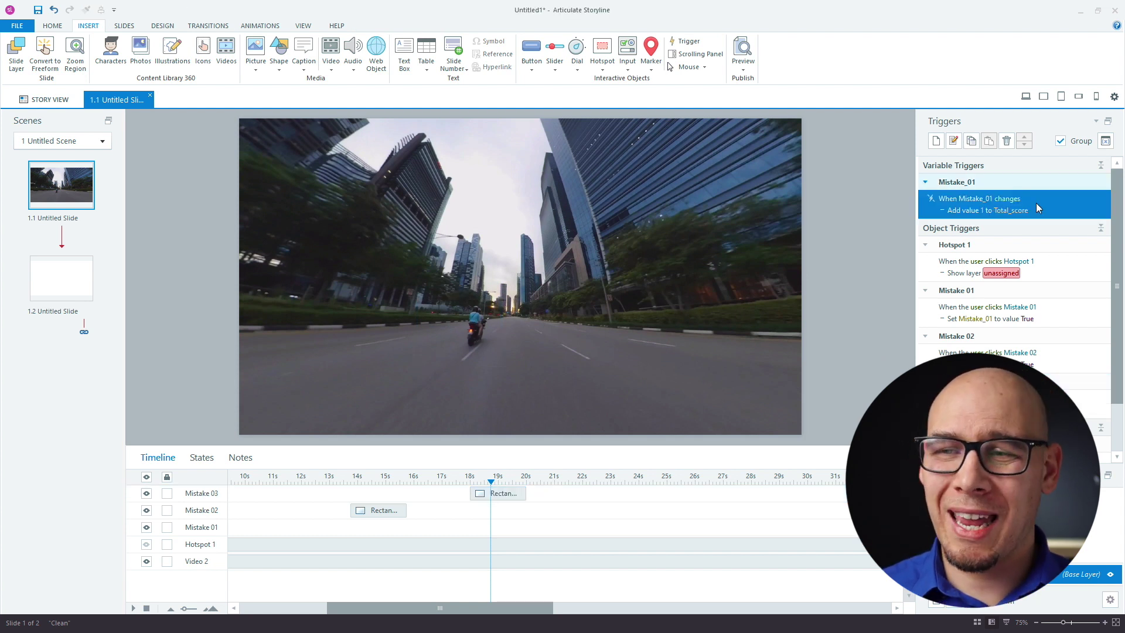
{"action": "key", "text": "ctrl+v"}
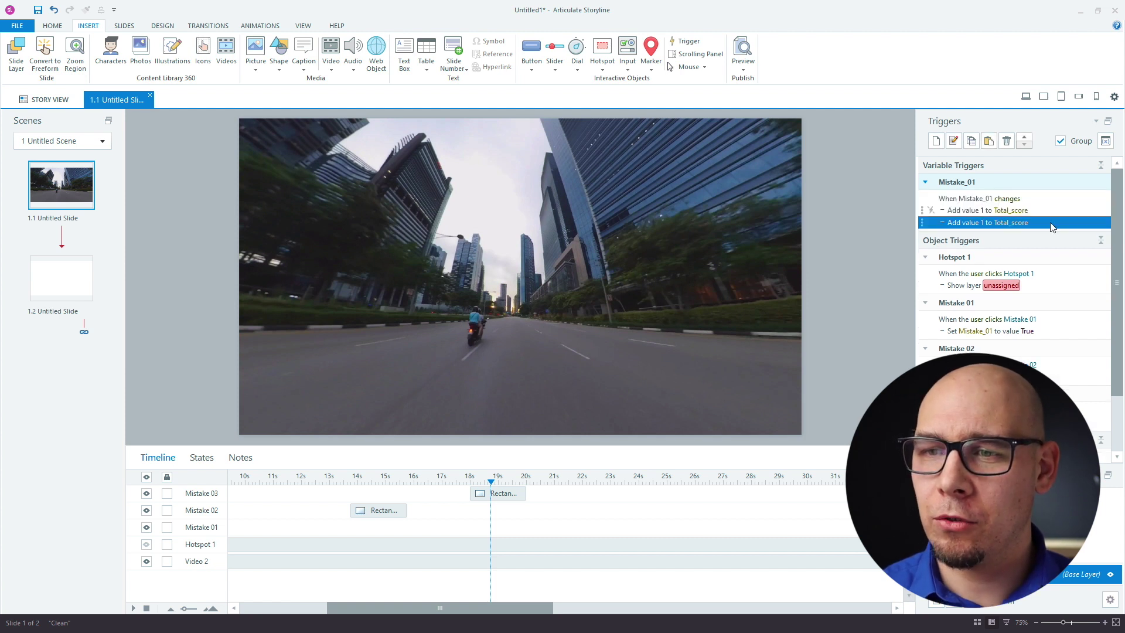
{"action": "double_click", "coordinate": [1055, 225]}
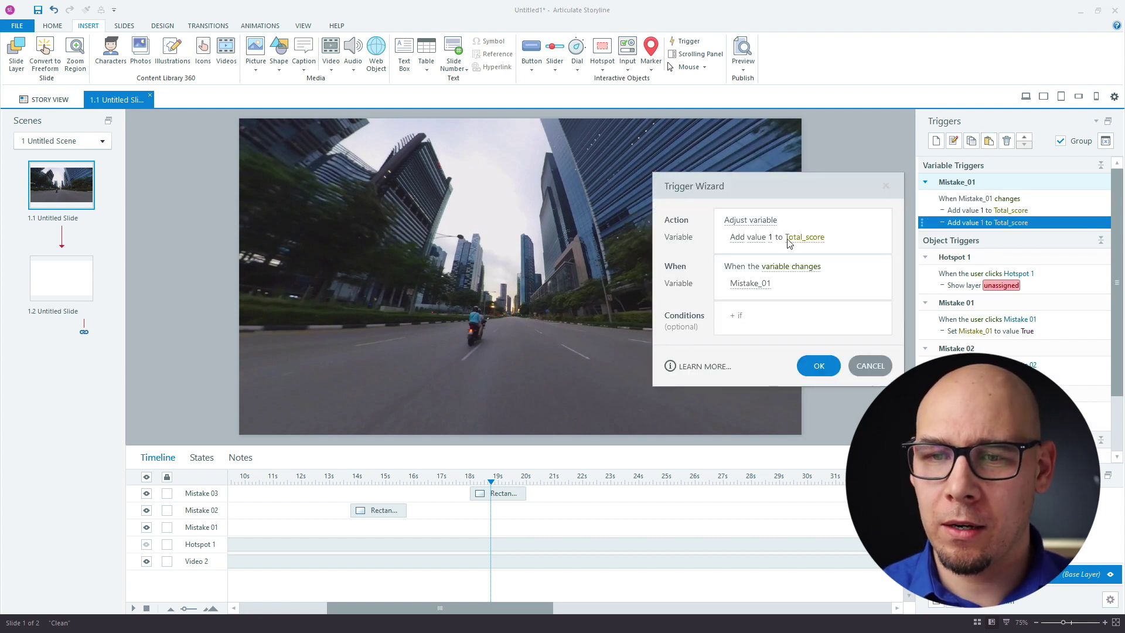
{"action": "left_click", "coordinate": [778, 291]}
{"action": "left_click", "coordinate": [761, 372]}
{"action": "left_click", "coordinate": [819, 366]}
Paste another copy of the score trigger and make it add 1 to Total_score when Mistake_03 changes.
{"action": "key", "text": "ctrl+v"}
{"action": "double_click", "coordinate": [1037, 268]}
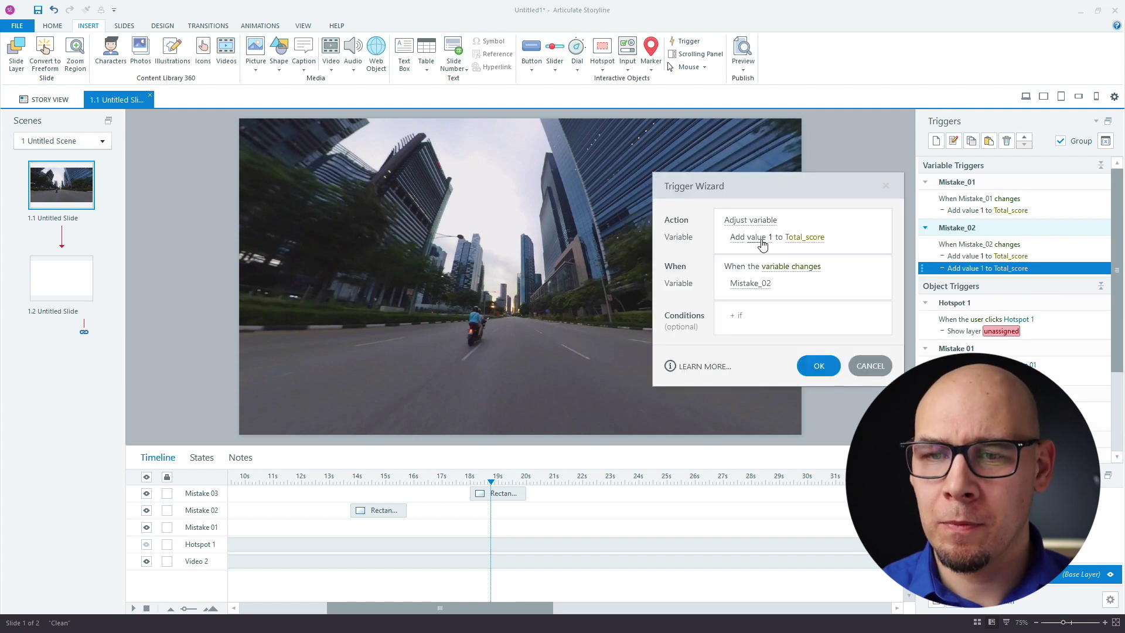
{"action": "left_click", "coordinate": [757, 283]}
{"action": "left_click", "coordinate": [826, 378]}
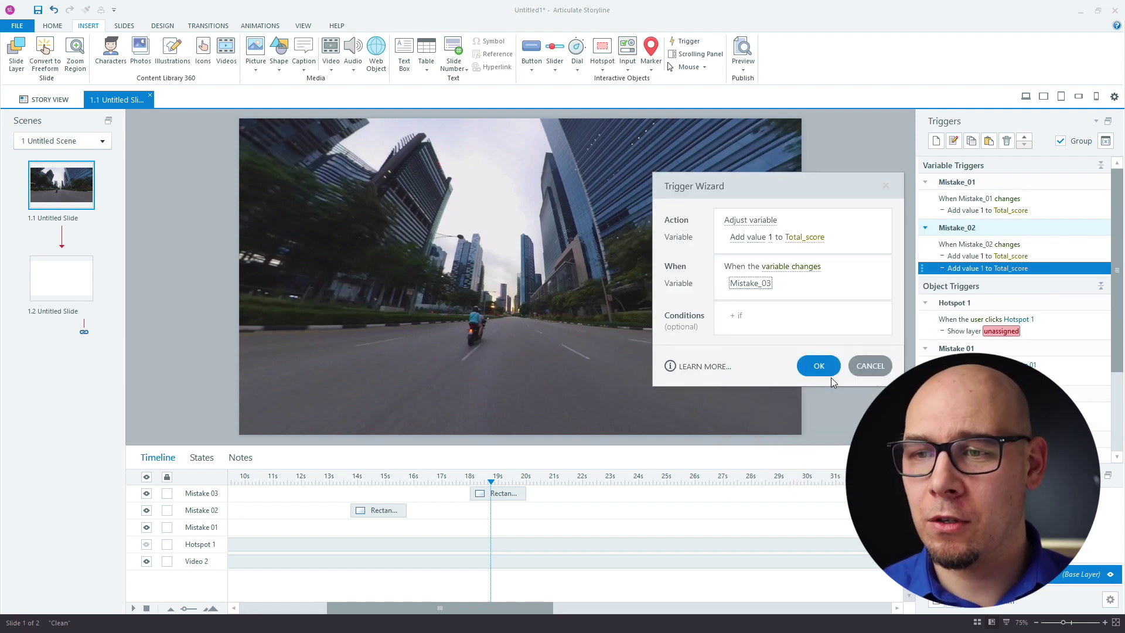
{"action": "left_click", "coordinate": [826, 370]}
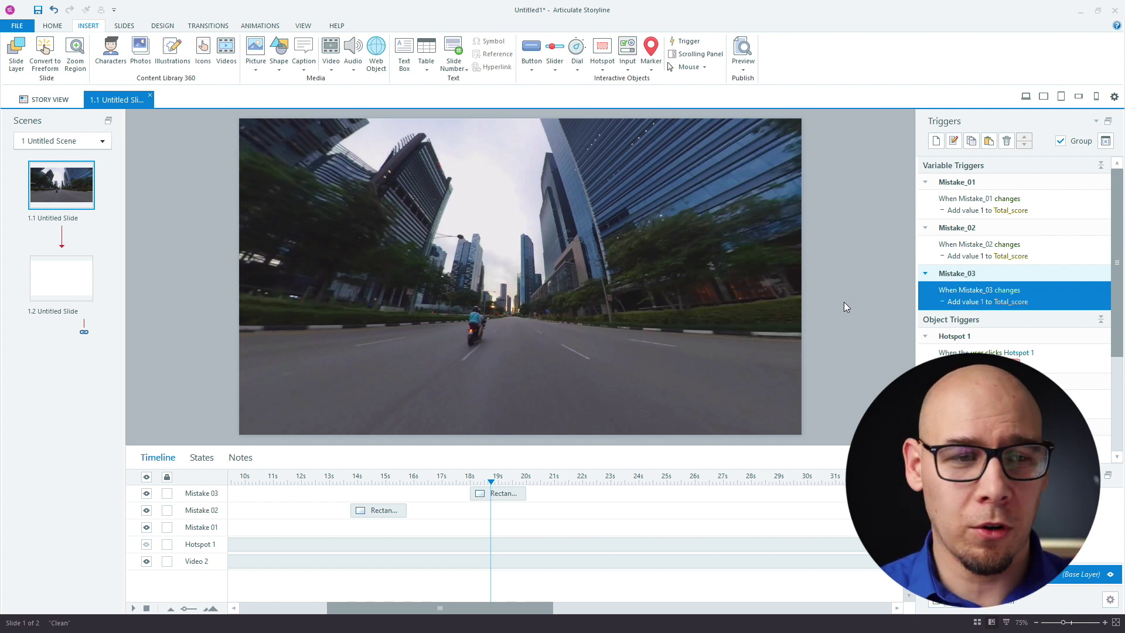
Insert a text box reading "score: %total_score%" on slide 1.2 and place it near the slide's center.
{"action": "left_click", "coordinate": [64, 270]}
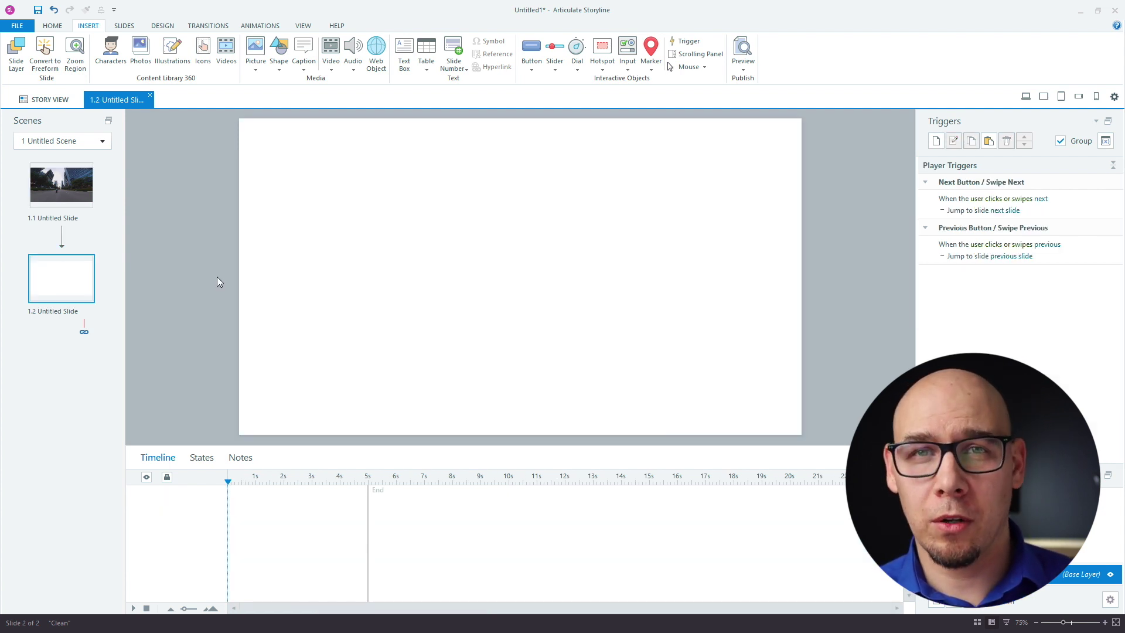
{"action": "left_click", "coordinate": [405, 54]}
{"action": "left_click", "coordinate": [405, 272]}
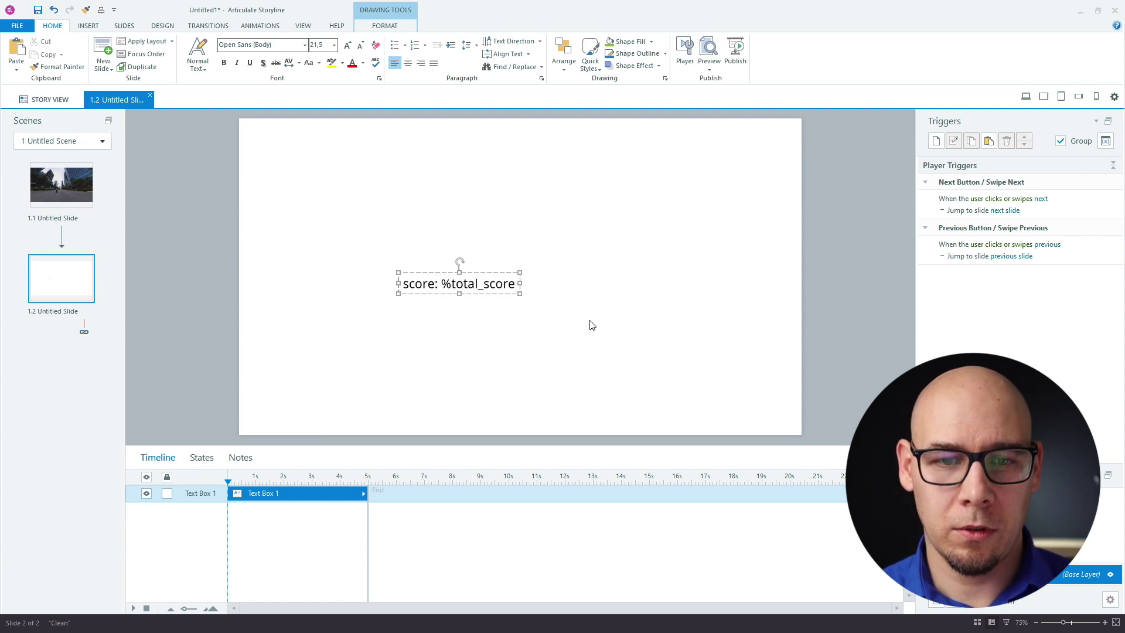
{"action": "mouse_move", "coordinate": [531, 268]}
{"action": "left_mouse_down"}
{"action": "mouse_move", "coordinate": [587, 268]}
{"action": "mouse_move", "coordinate": [573, 267]}
{"action": "left_mouse_up"}
{"action": "left_click", "coordinate": [604, 219]}
{"action": "left_click", "coordinate": [536, 268]}
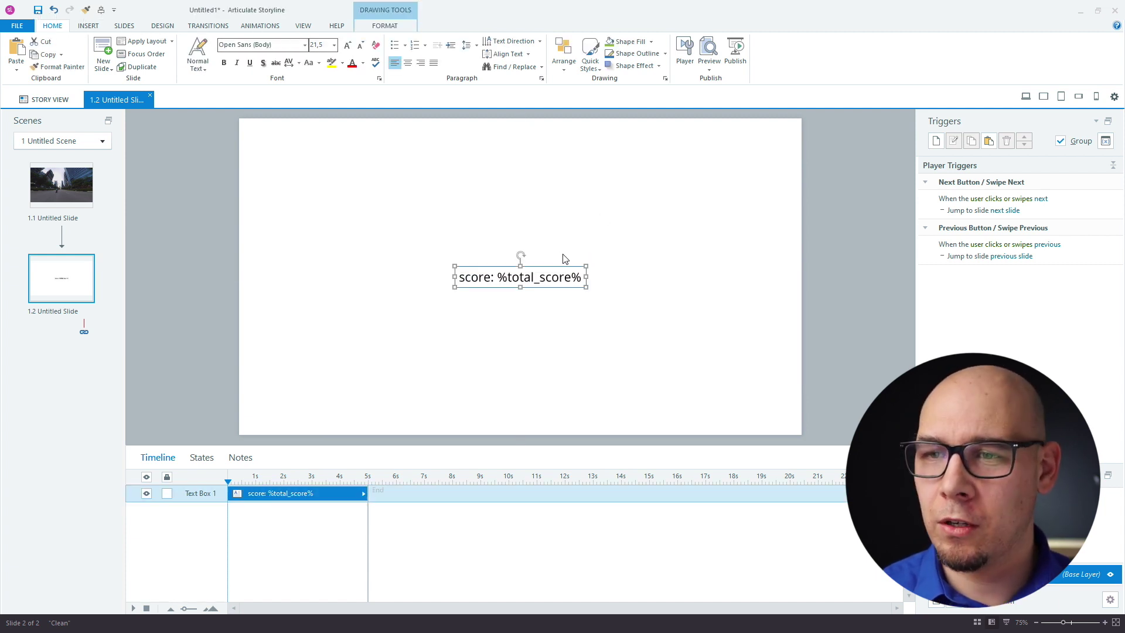
Compare the score variable's name in the project variables list with the text box's reference, leaving the list unedited.
{"action": "left_click", "coordinate": [1106, 141]}
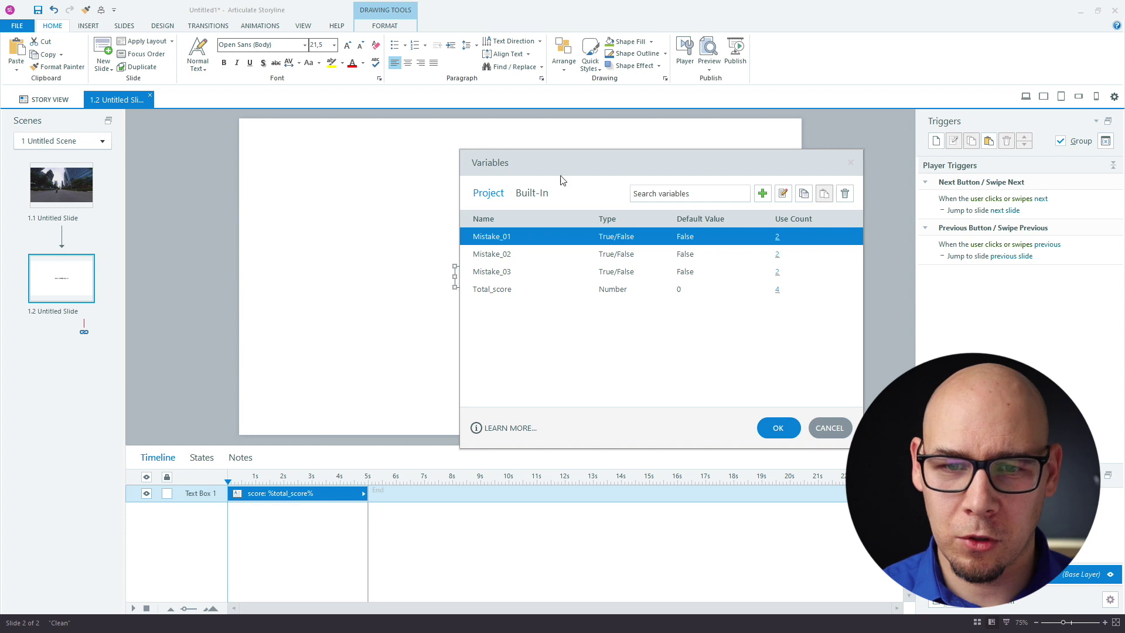
{"action": "left_click_drag", "start_coordinate": [533, 163], "coordinate": [663, 141]}
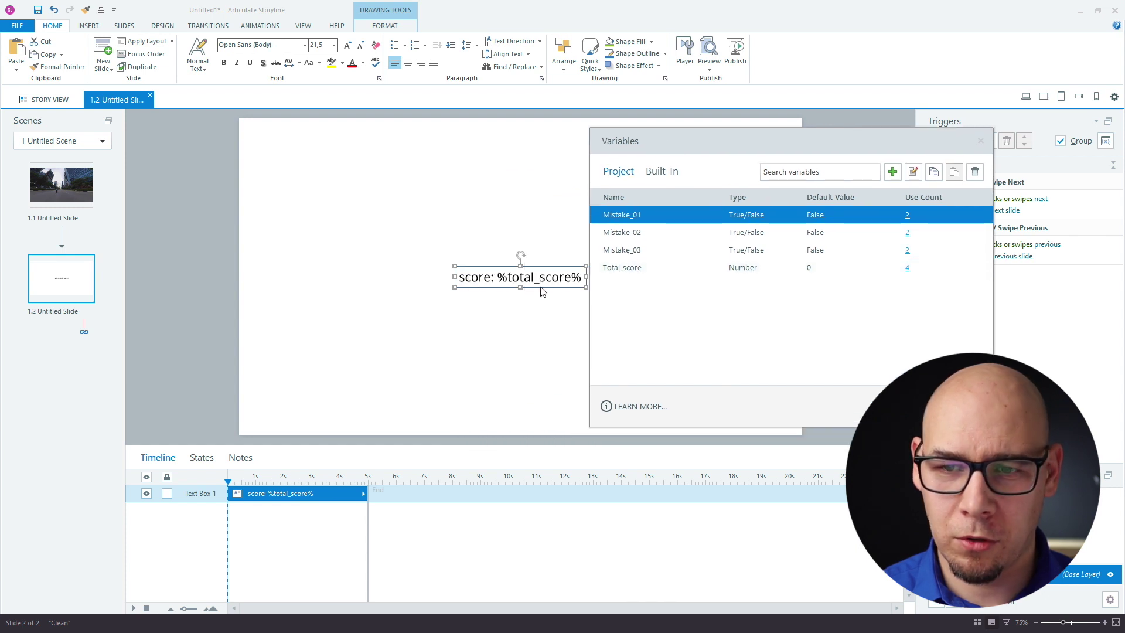
{"action": "key", "text": "Escape"}
{"action": "left_click", "coordinate": [821, 358]}
Add a trigger on slide 1.1 that jumps to the next slide when the media Video 2 completes.
{"action": "key", "text": "Page_Up"}
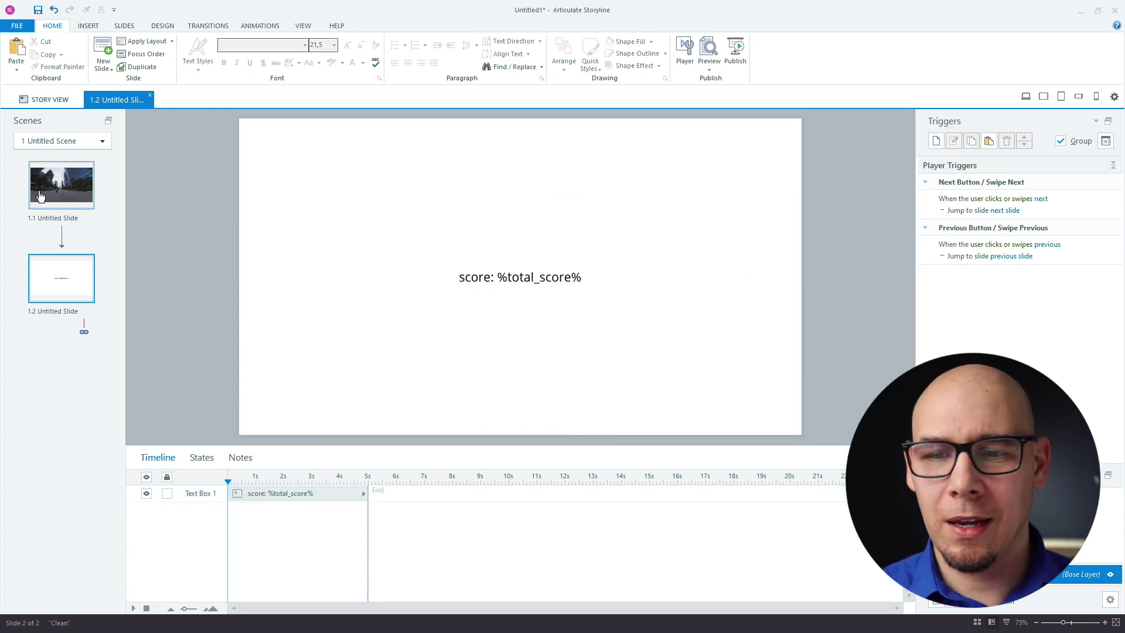
{"action": "left_click", "coordinate": [936, 141]}
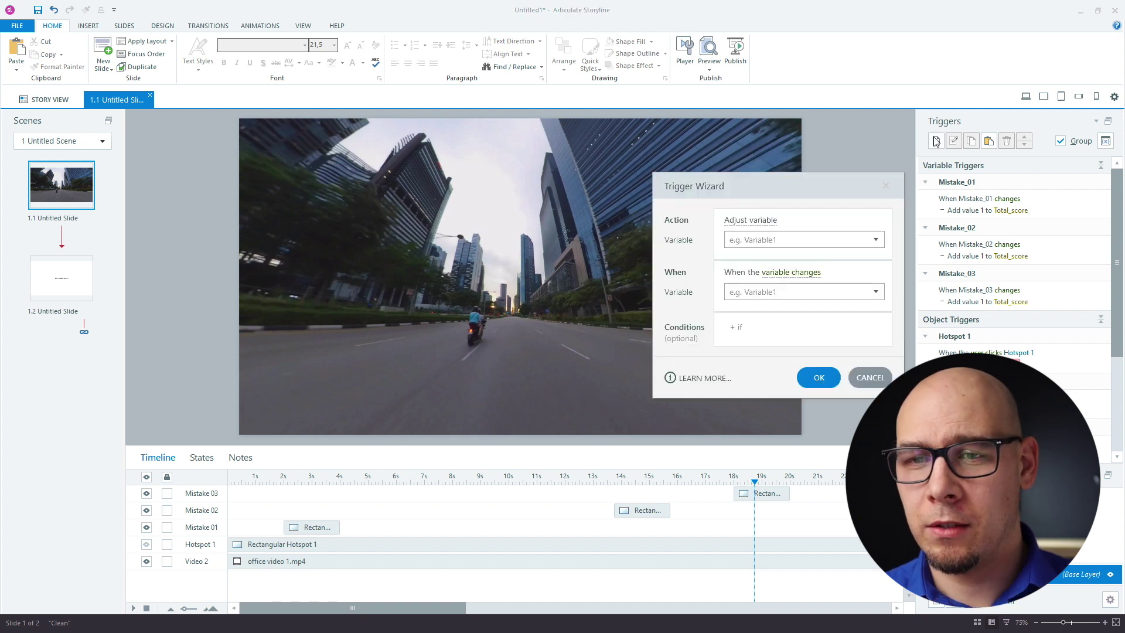
{"action": "left_click", "coordinate": [756, 225]}
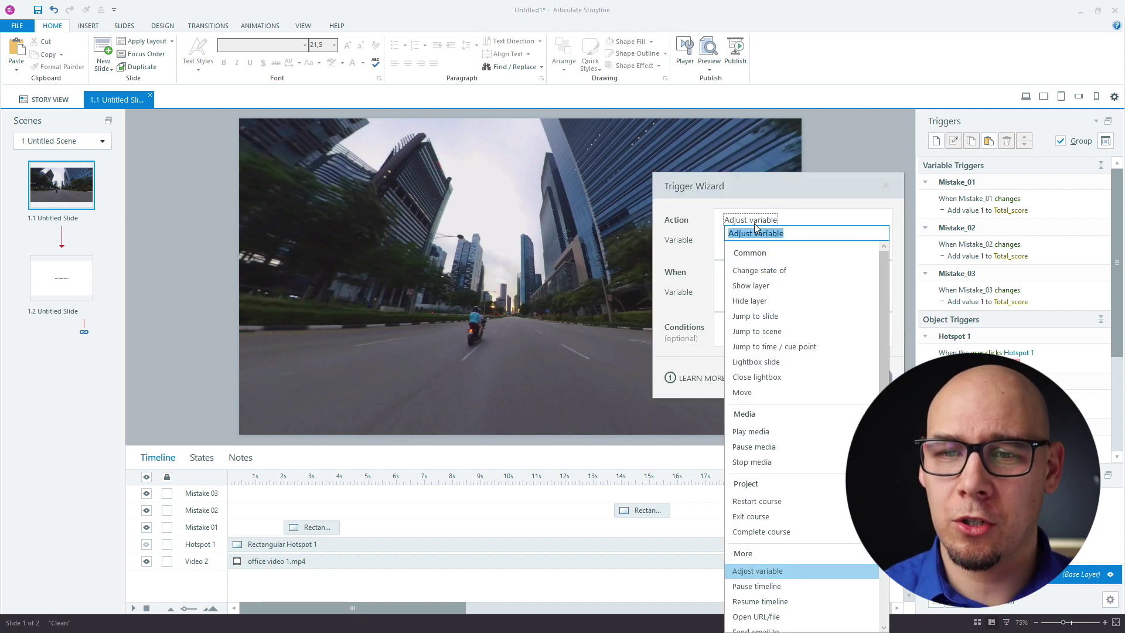
{"action": "type", "text": "jump"}
{"action": "key", "text": "Down"}
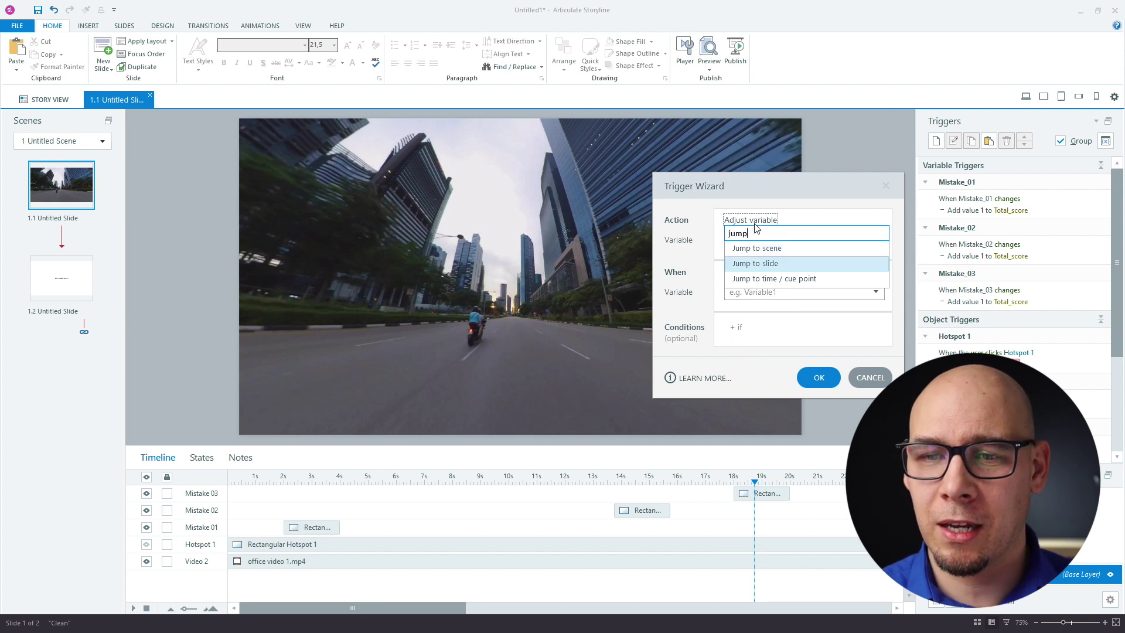
{"action": "key", "text": "Return"}
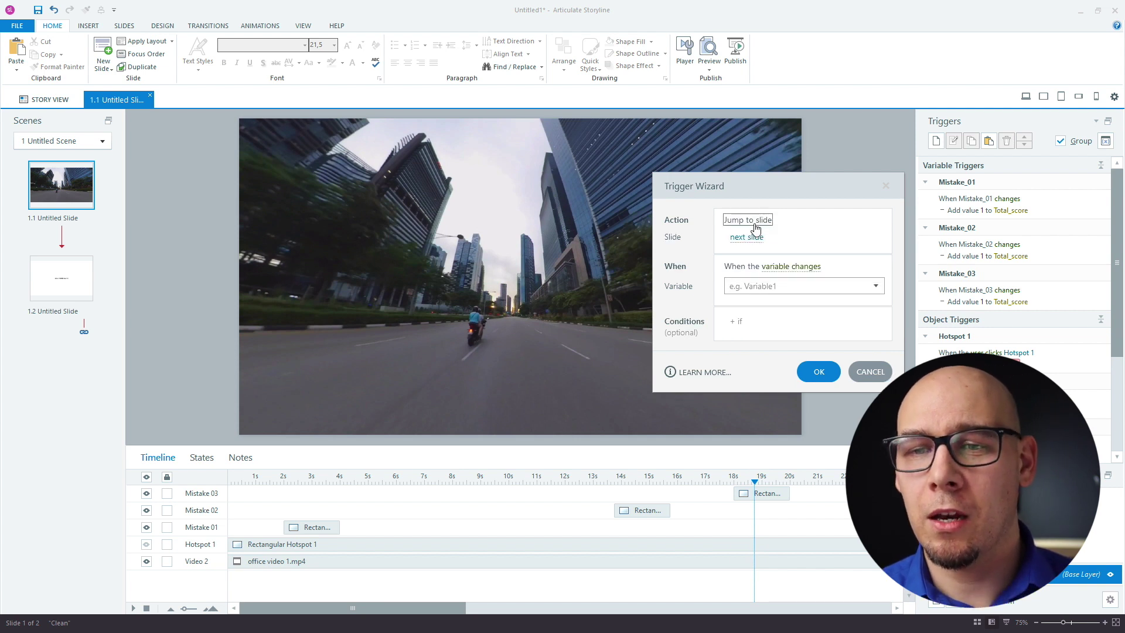
{"action": "left_click", "coordinate": [802, 267]}
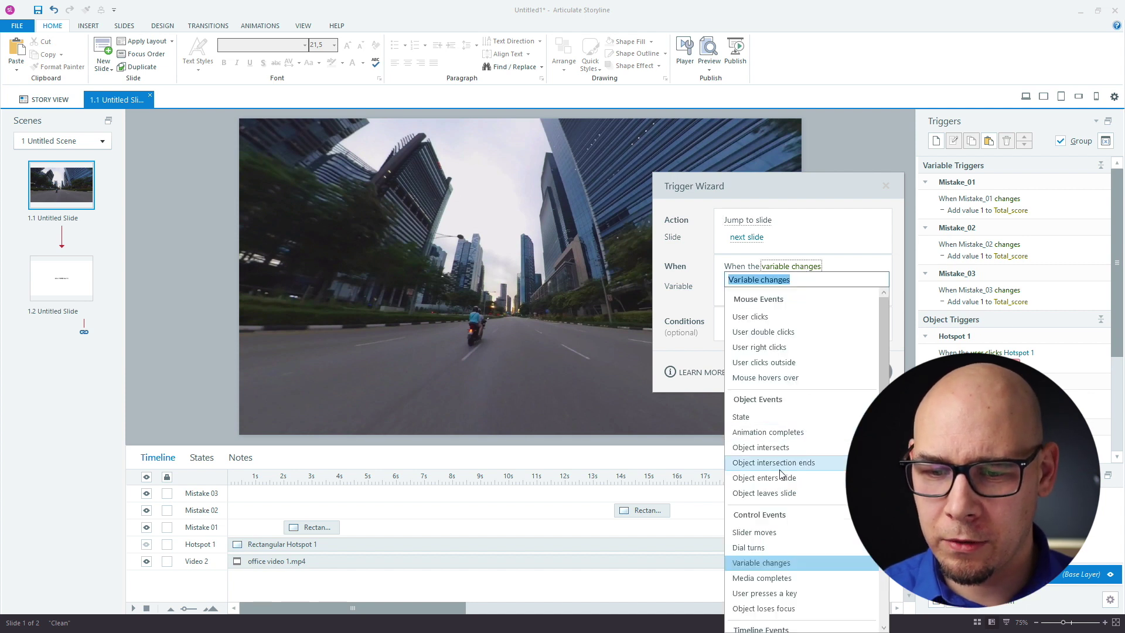
{"action": "left_click", "coordinate": [802, 584]}
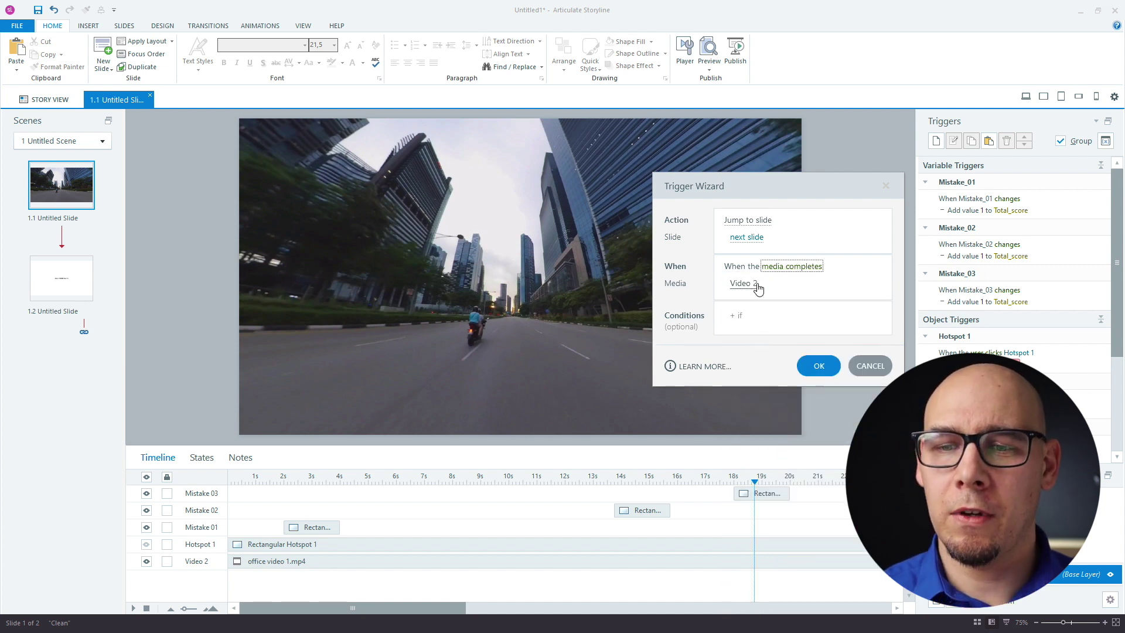
{"action": "left_click", "coordinate": [756, 284]}
{"action": "left_click", "coordinate": [768, 356]}
{"action": "left_click", "coordinate": [818, 366]}
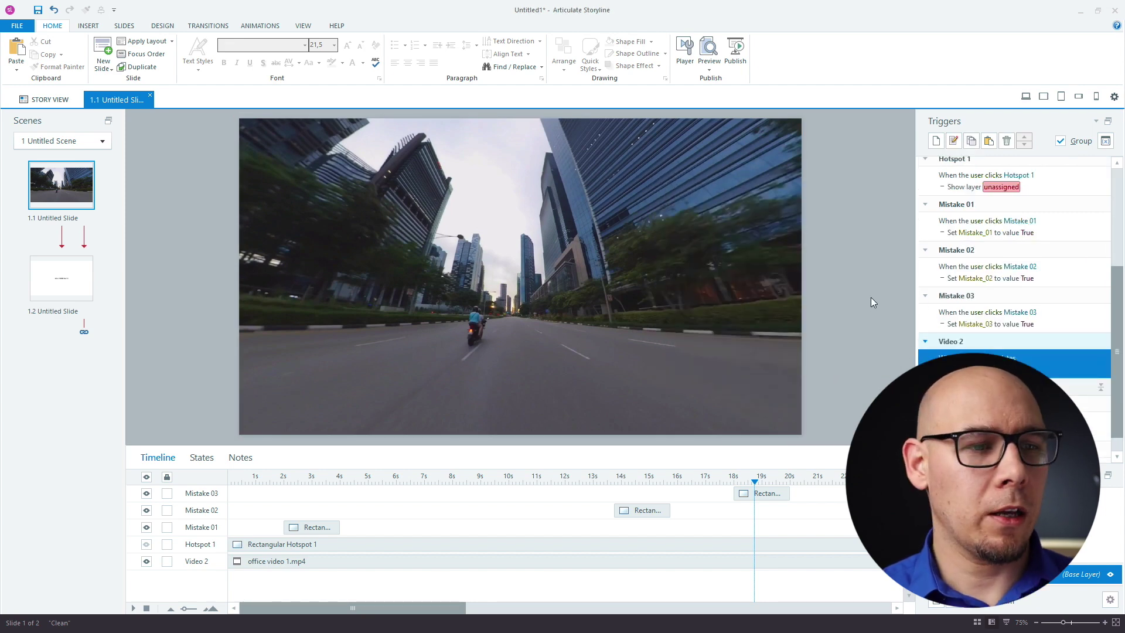
Preview the video slide and test the timed mistake areas as they occur, including the one over the motorcycle.
{"action": "key", "text": "F12"}
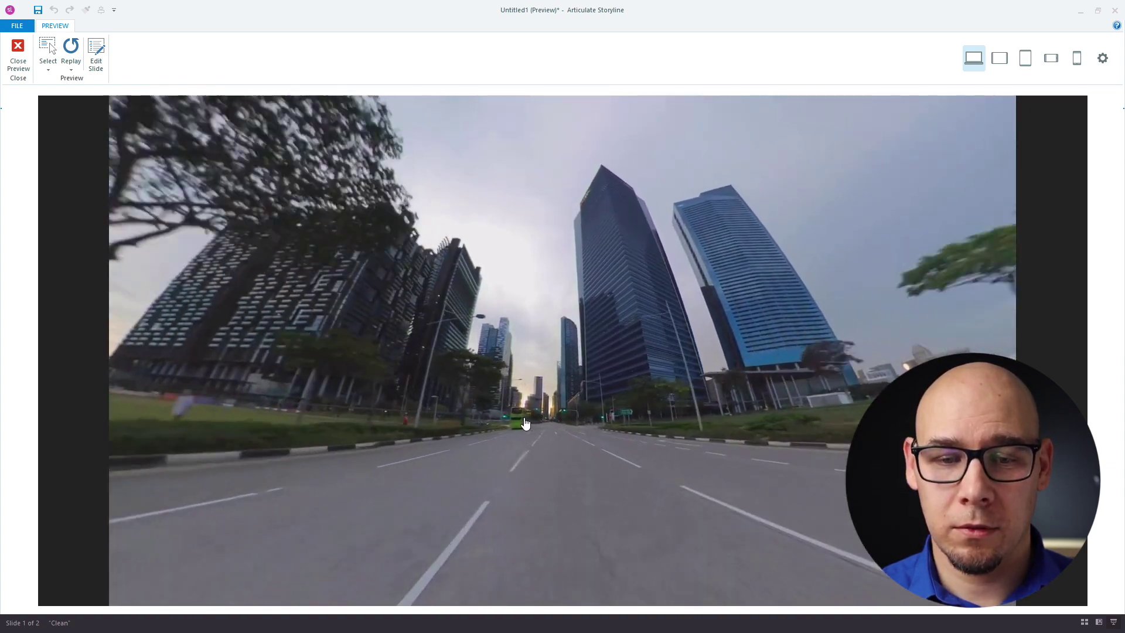
{"action": "left_click", "coordinate": [508, 421]}
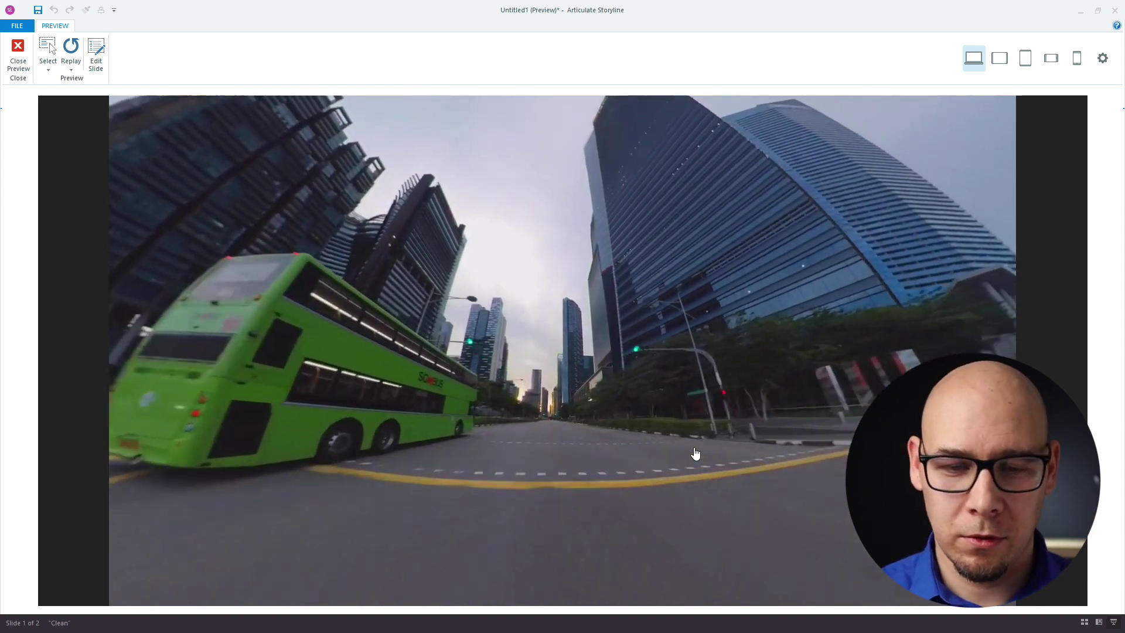
{"action": "left_click", "coordinate": [516, 454]}
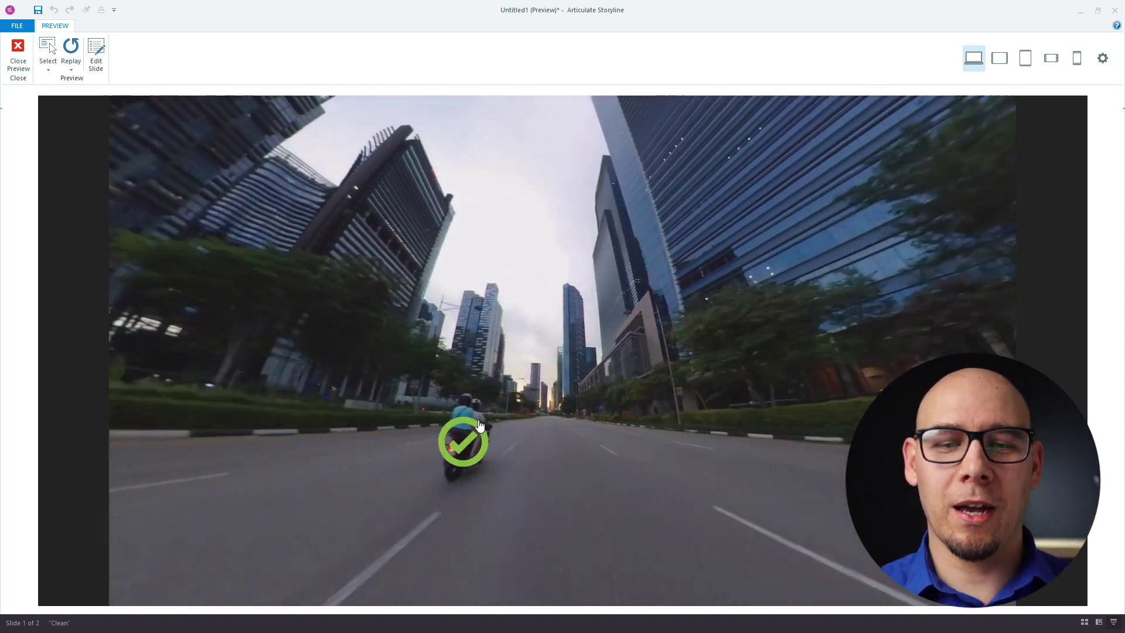